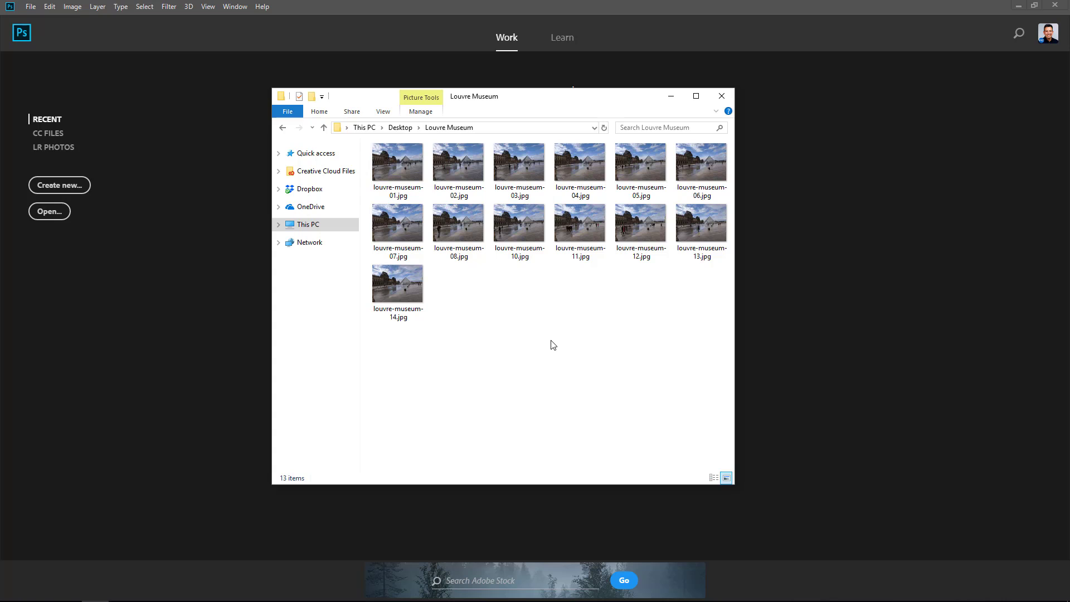
Open louvre-museum-01.jpg in Photos and page through the series toward louvre-museum-14.jpg.
double_click(415, 171)
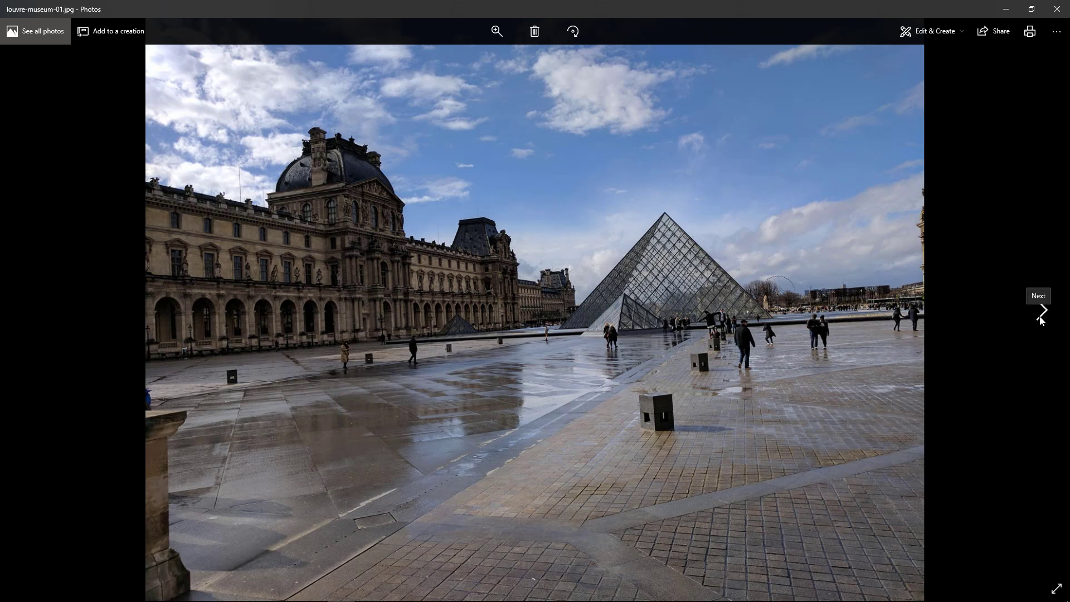
left_click(1041, 314)
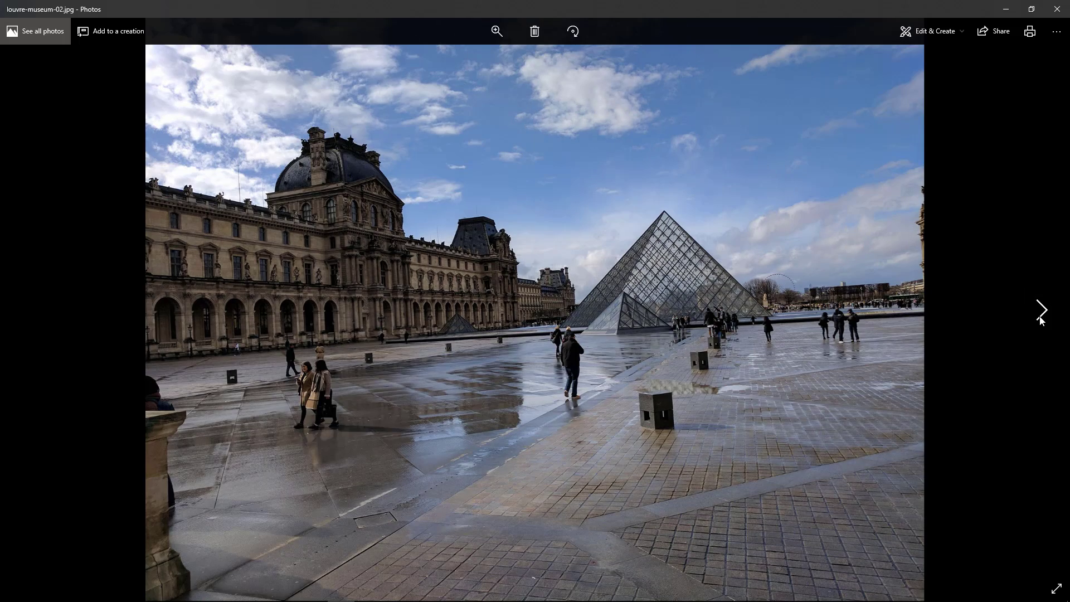
left_click(1040, 314)
left_click(1041, 314)
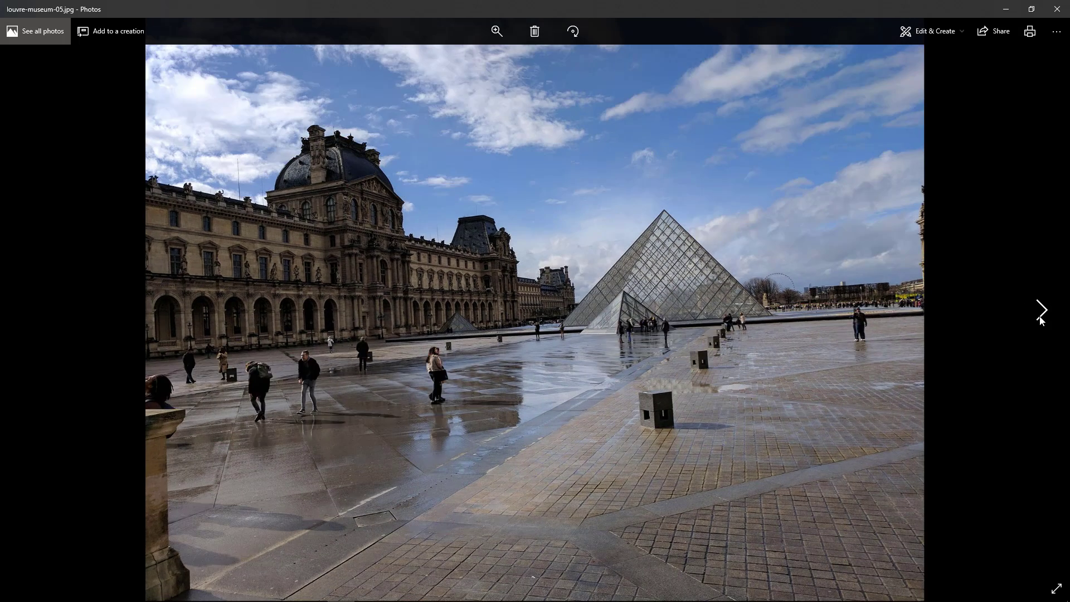
left_click(1040, 313)
left_click(1041, 313)
left_click(1040, 314)
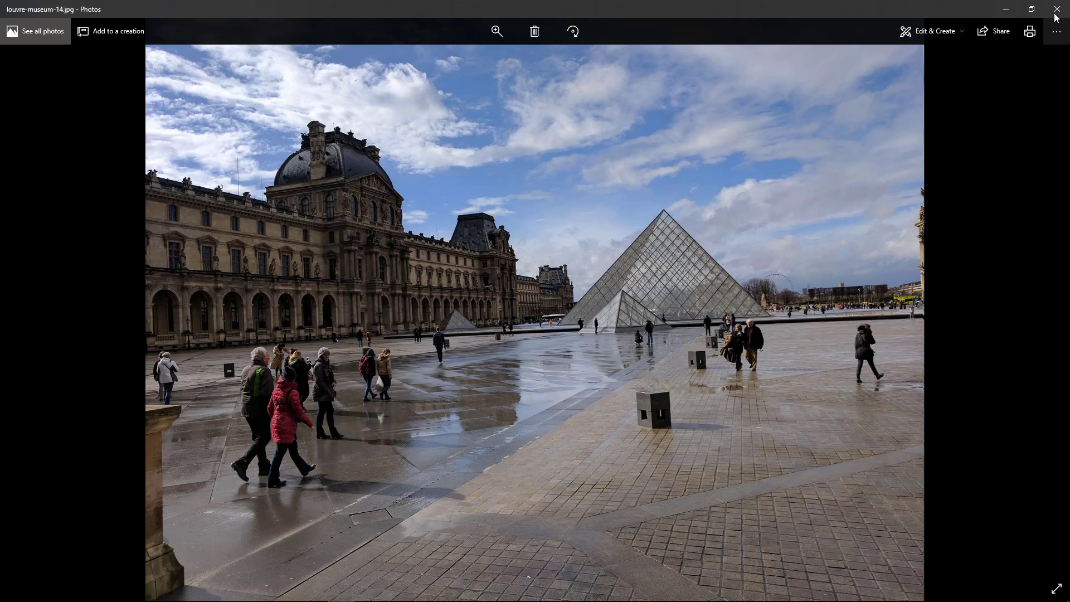
Close Photos and Explorer, then open File > Scripts > Statistics in Photoshop.
left_click(1056, 11)
left_click(723, 97)
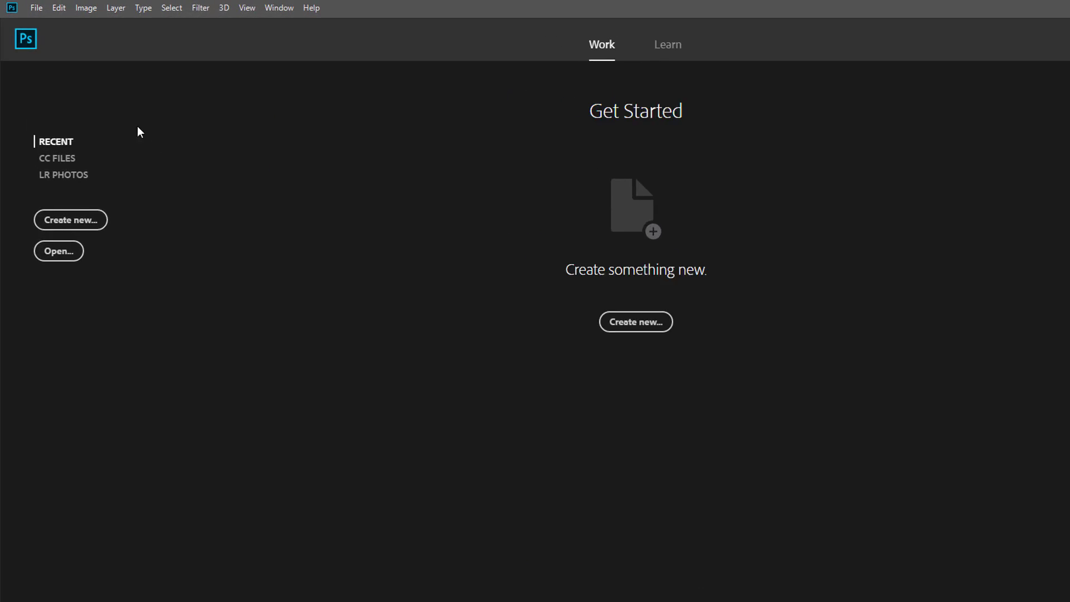
left_click(31, 8)
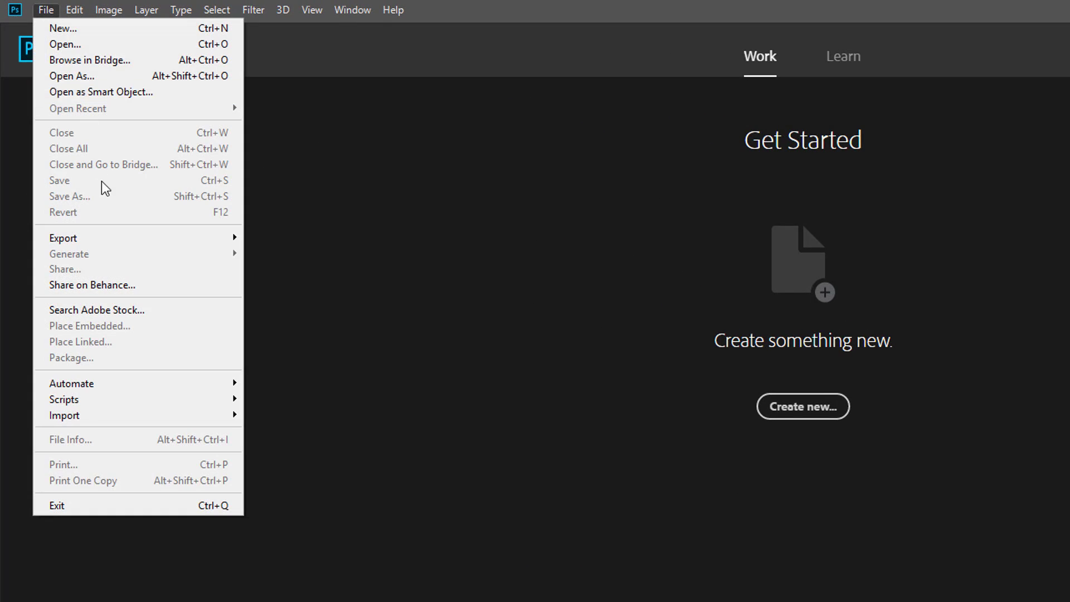
mouse_move(134, 400)
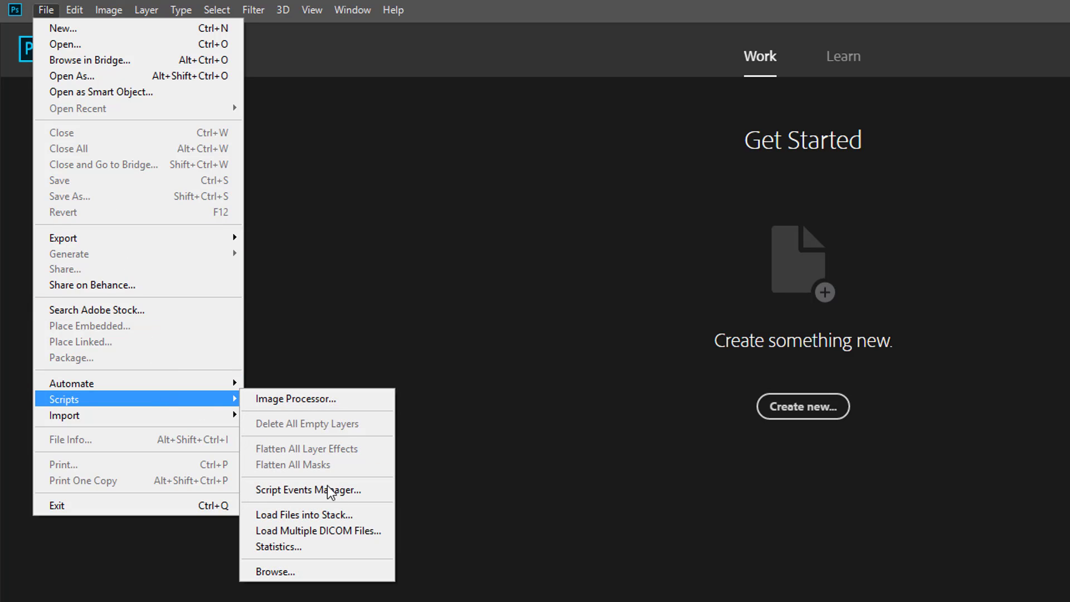
left_click(346, 548)
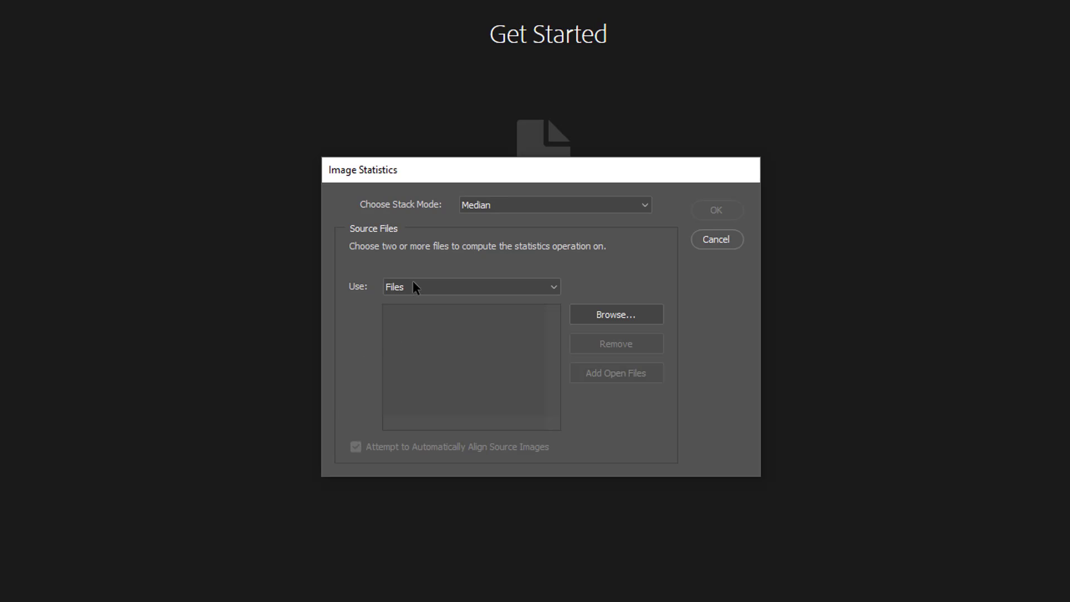
Set the source to Folder and choose the Louvre Museum folder.
left_click(413, 285)
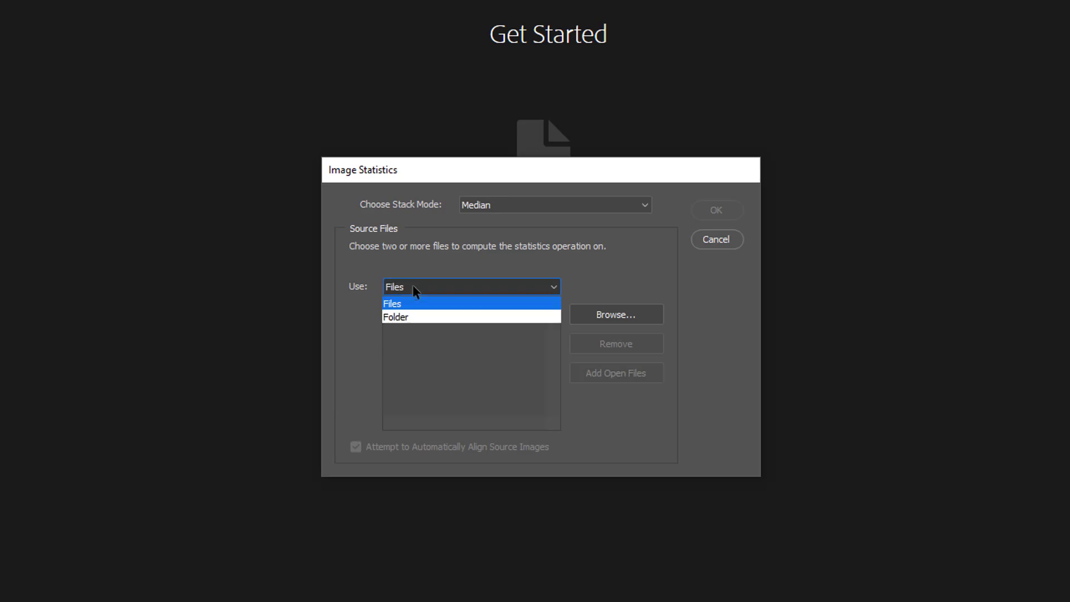
left_click(408, 316)
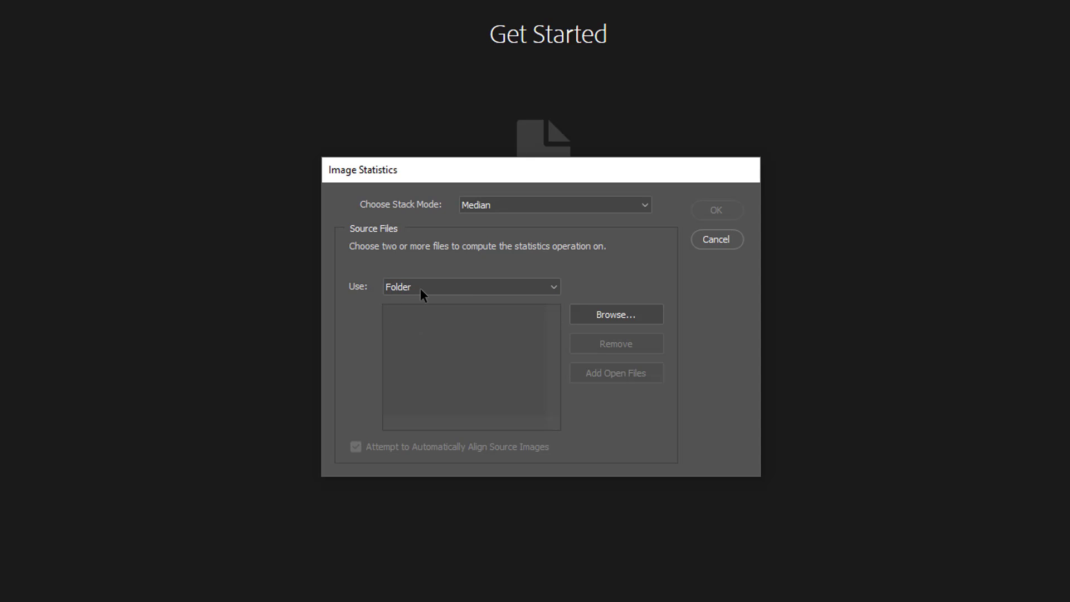
left_click(640, 314)
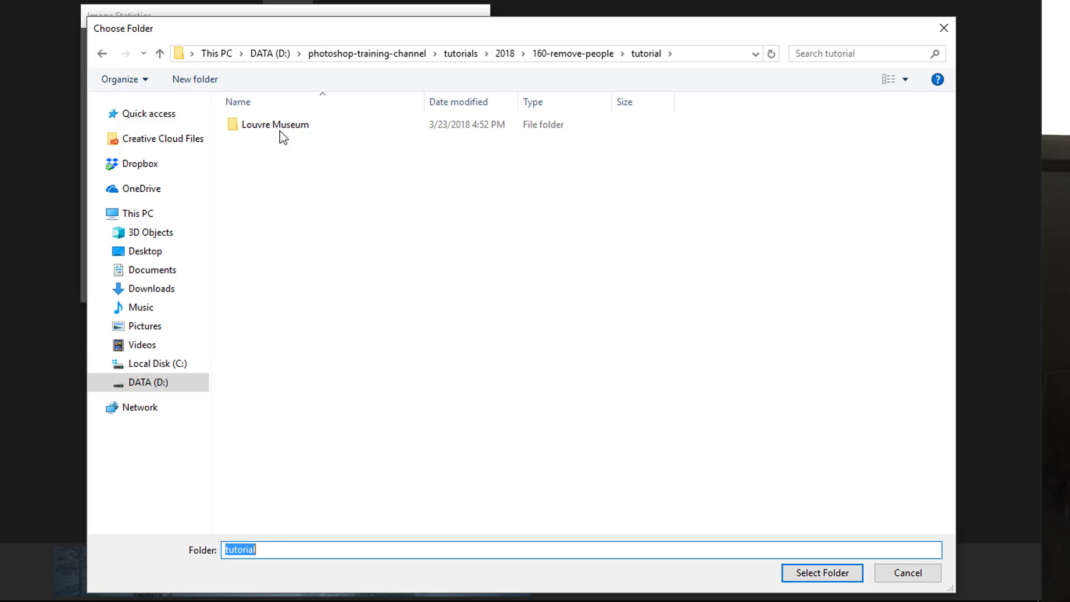
left_click(250, 130)
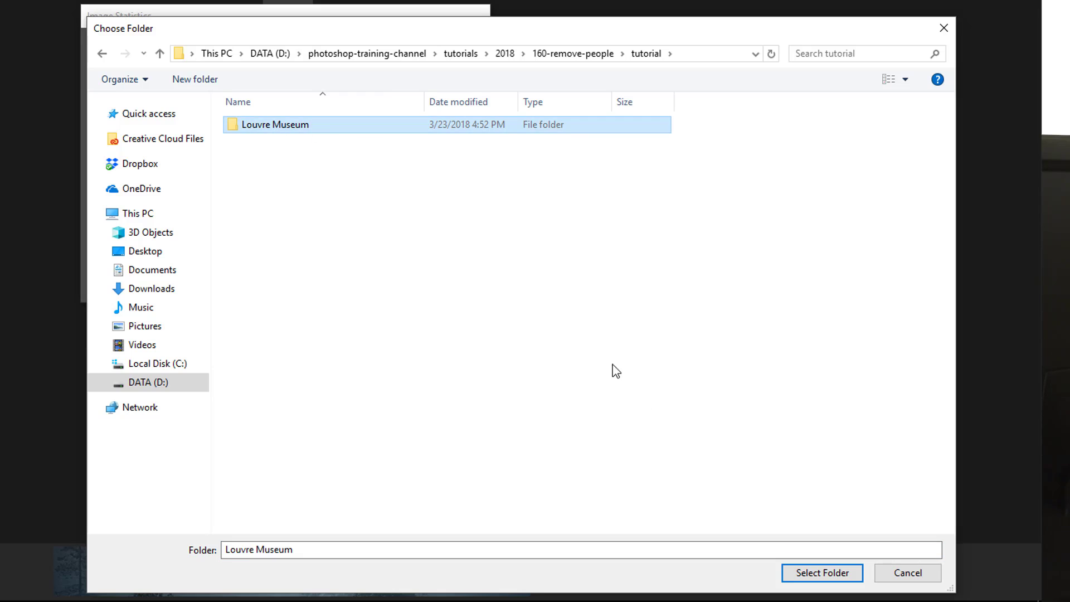
left_click(811, 574)
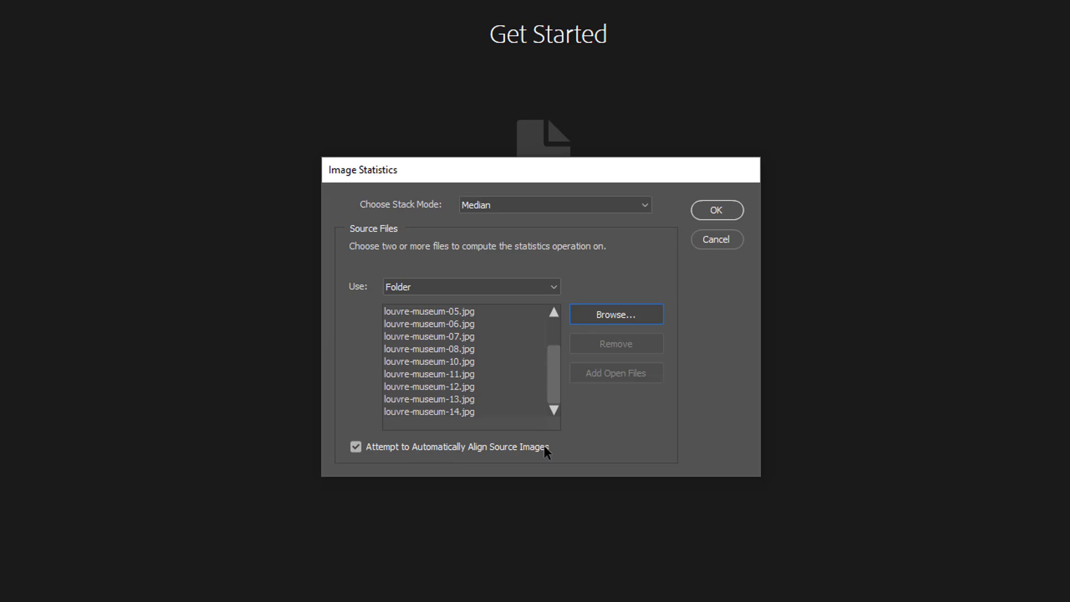
Enable automatic alignment of source images, keep Median stack mode, and run the stack.
left_click(355, 447)
left_click(525, 209)
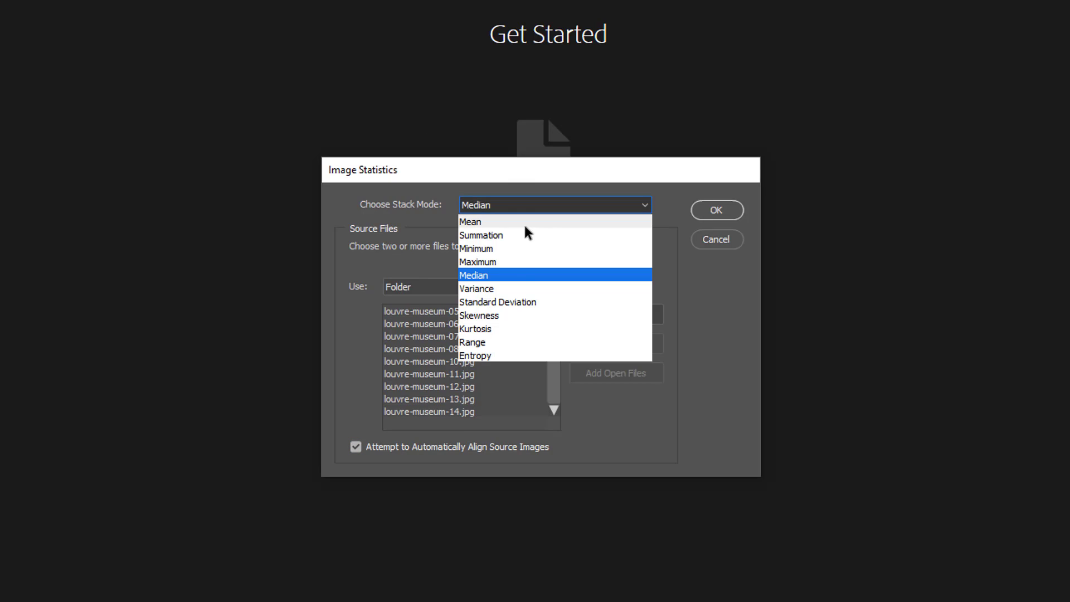
left_click(519, 278)
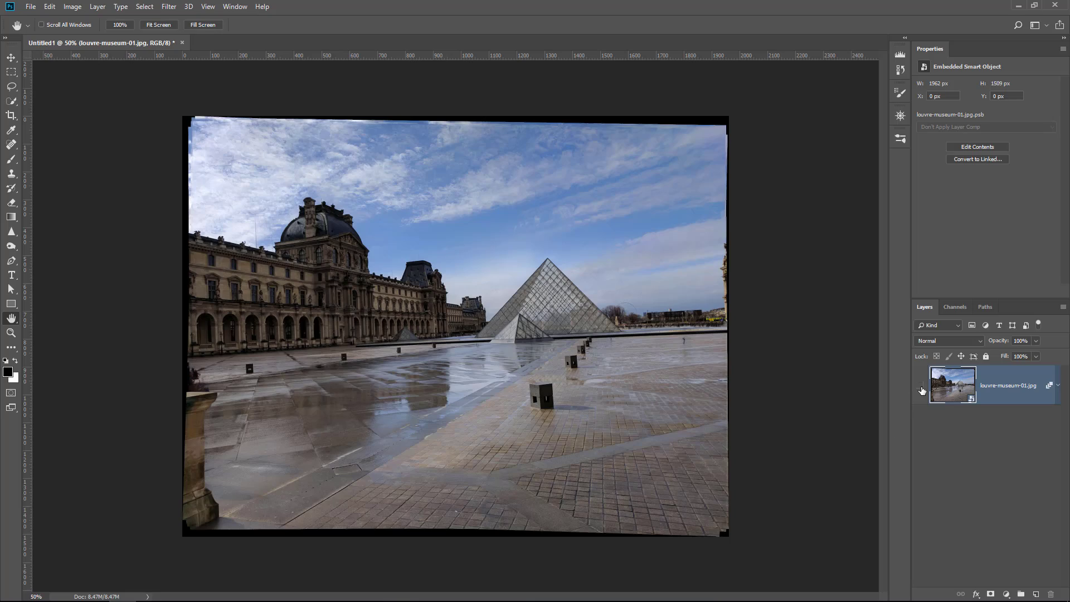
left_click(921, 387)
left_click(921, 388)
left_click(921, 387)
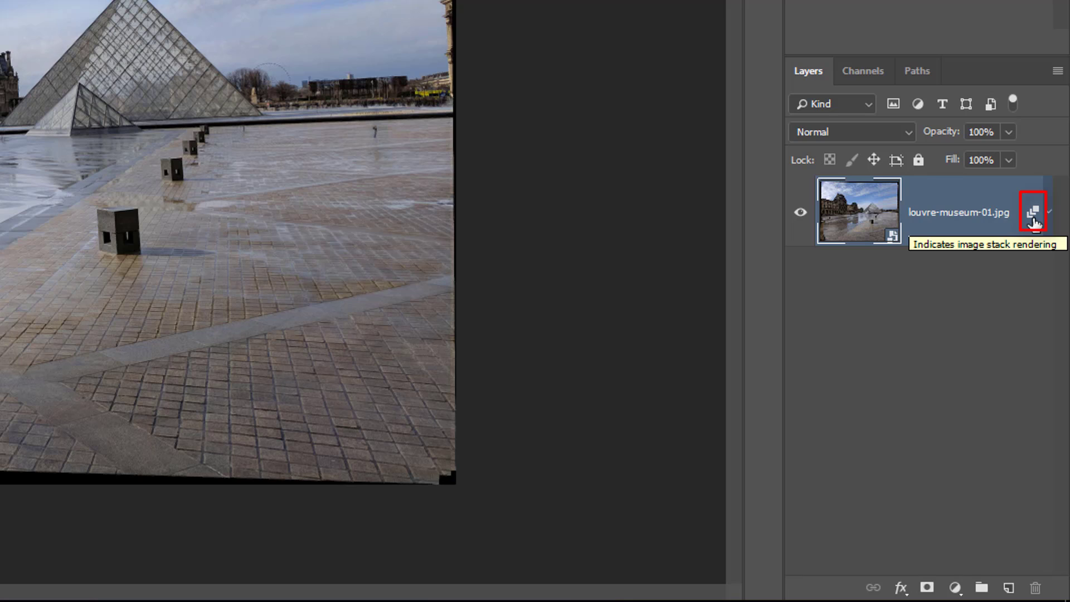
left_click(1047, 226)
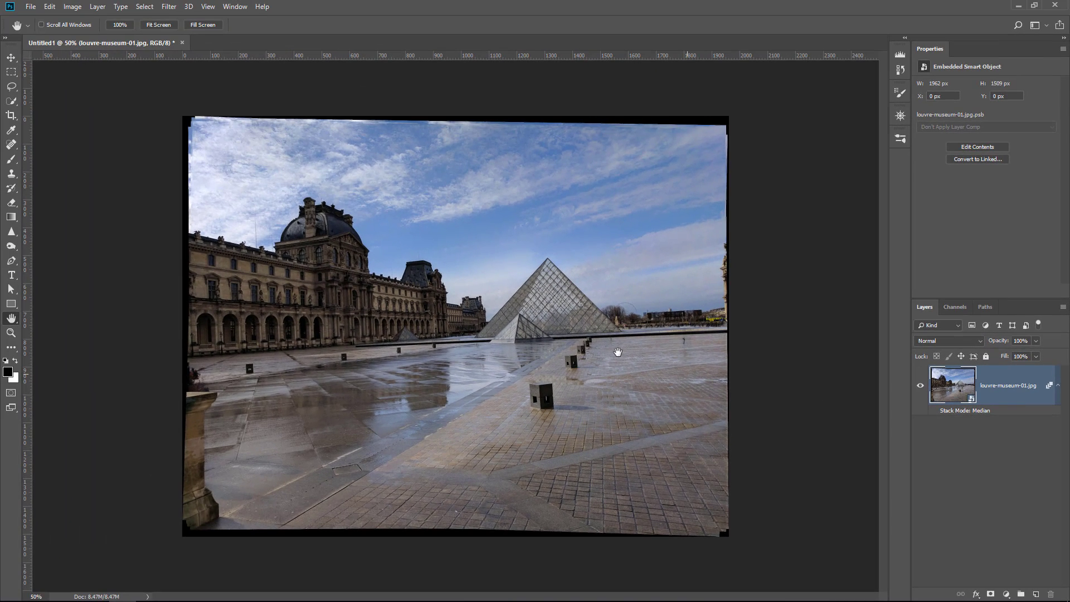
left_click(98, 7)
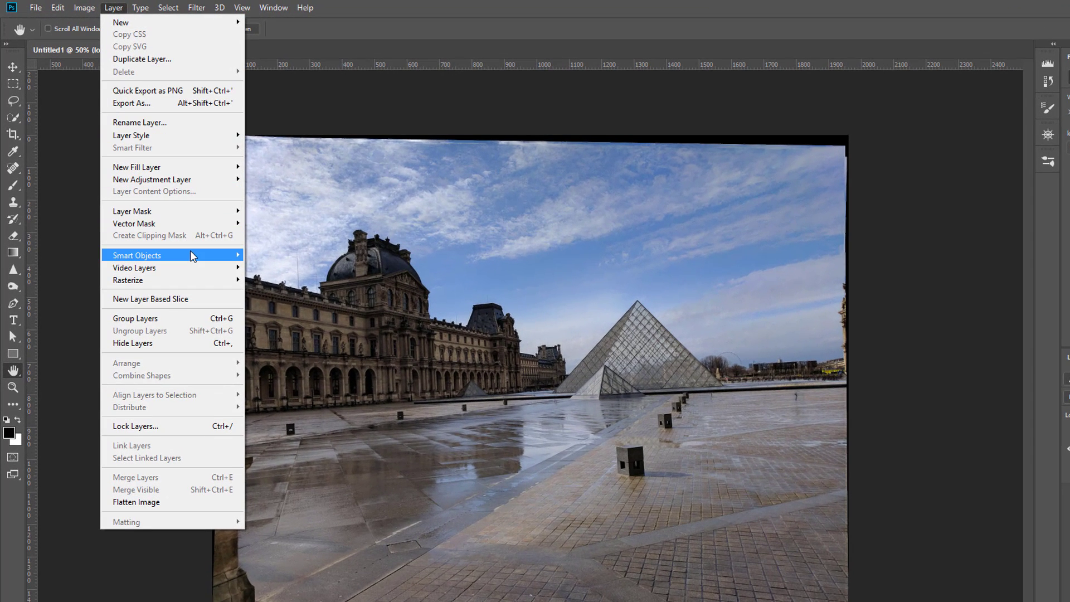
mouse_move(137, 254)
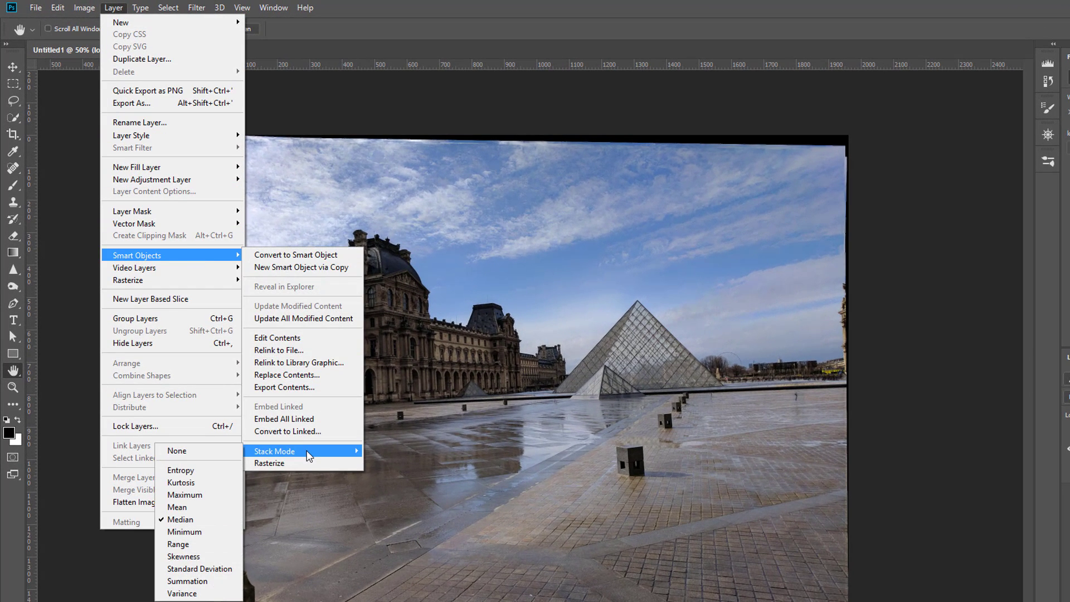
mouse_move(275, 450)
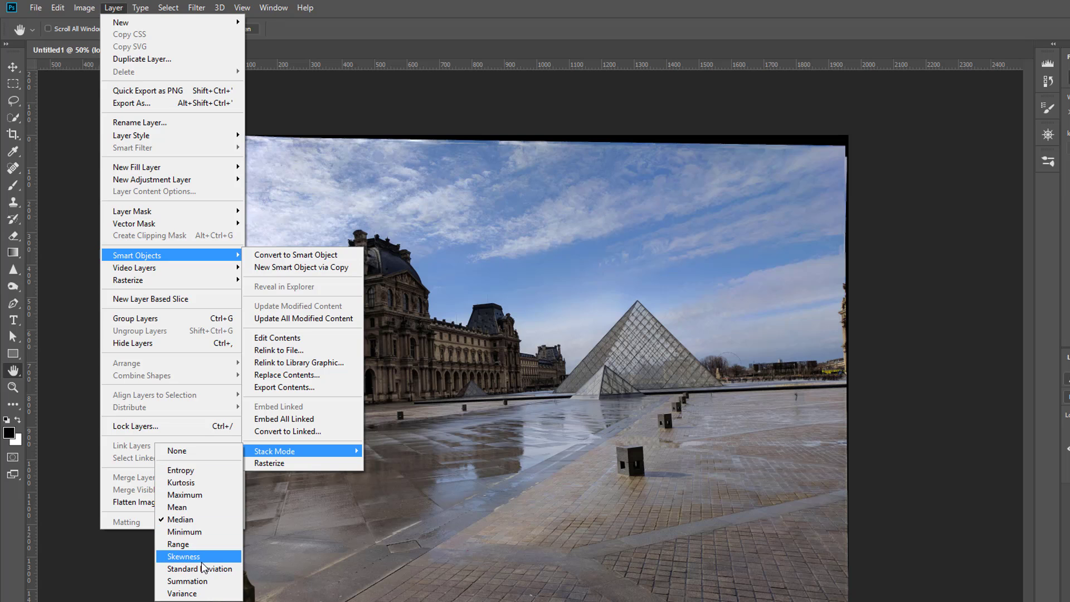
left_click(192, 535)
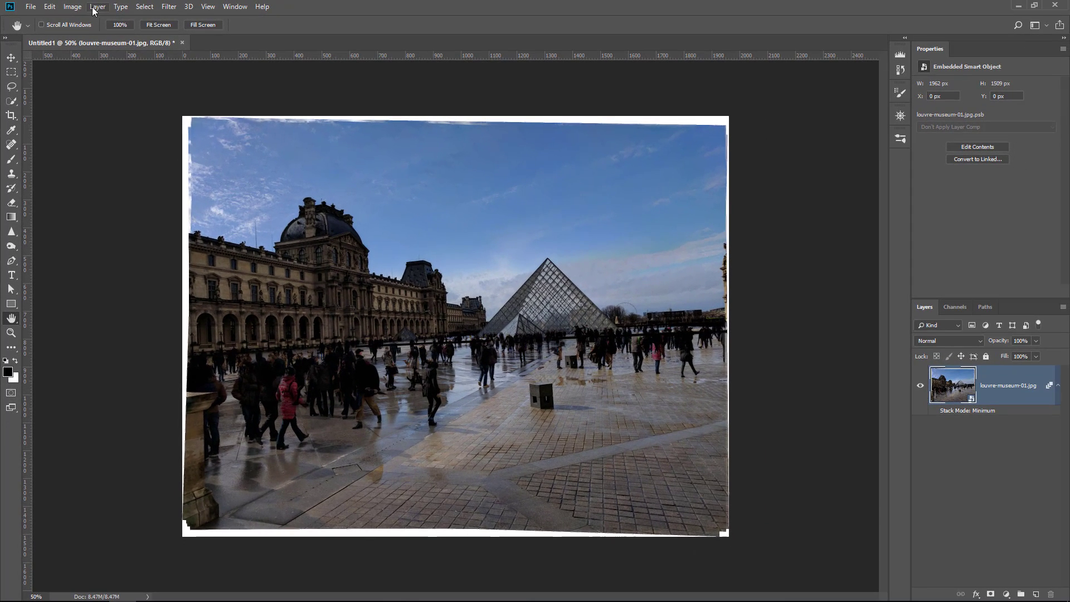
left_click(94, 9)
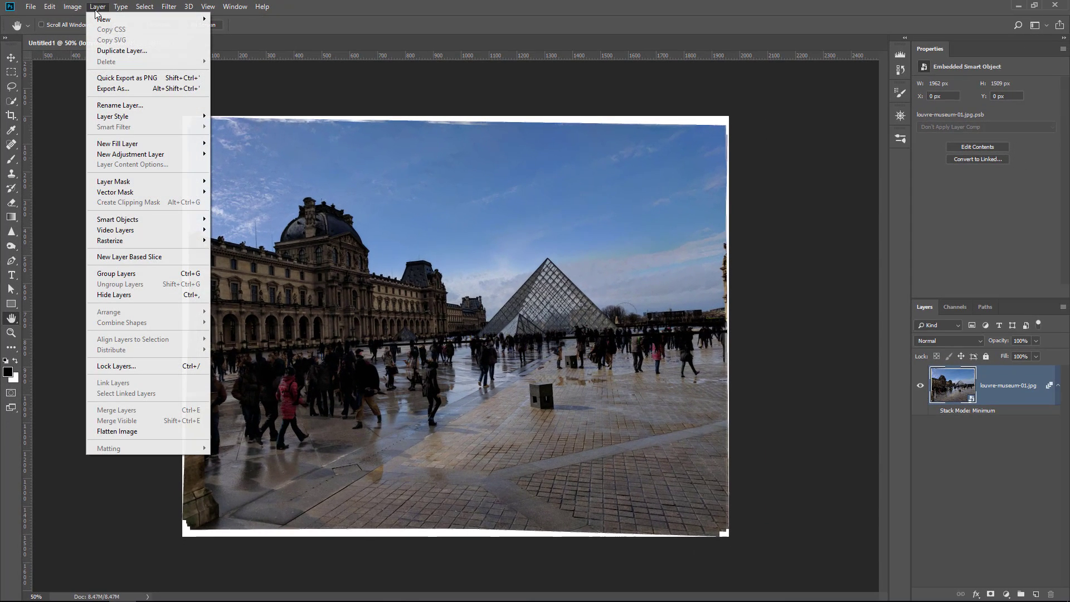
mouse_move(117, 220)
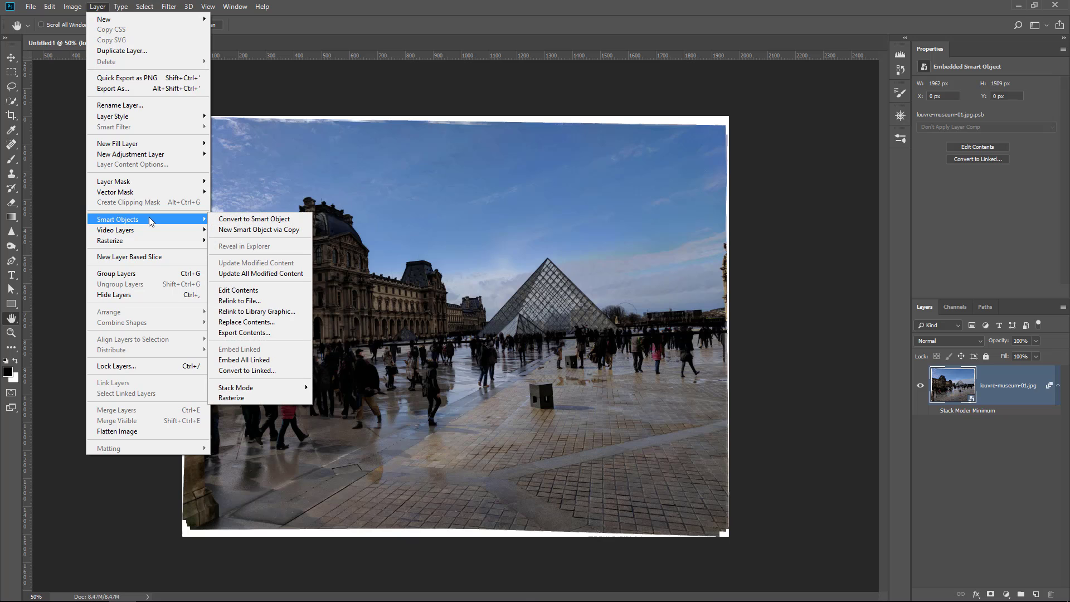
mouse_move(236, 387)
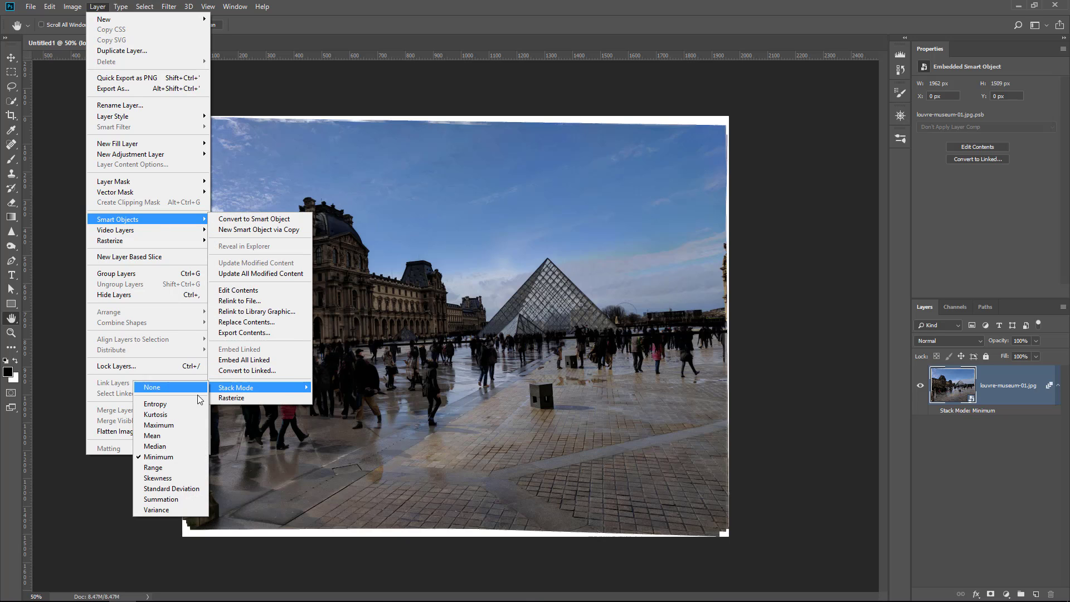
left_click(178, 448)
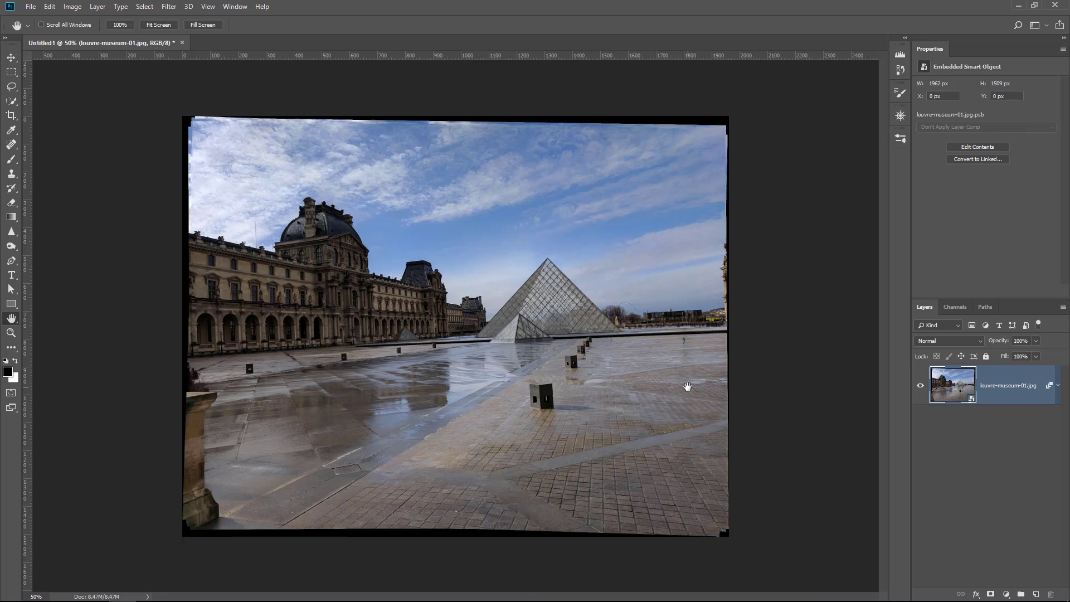
Zoom into the wet pavement and add a new empty layer named Heal.
key("z")
mouse_move(676, 420)
left_mouse_down()
mouse_move(465, 425)
mouse_move(406, 477)
left_mouse_up()
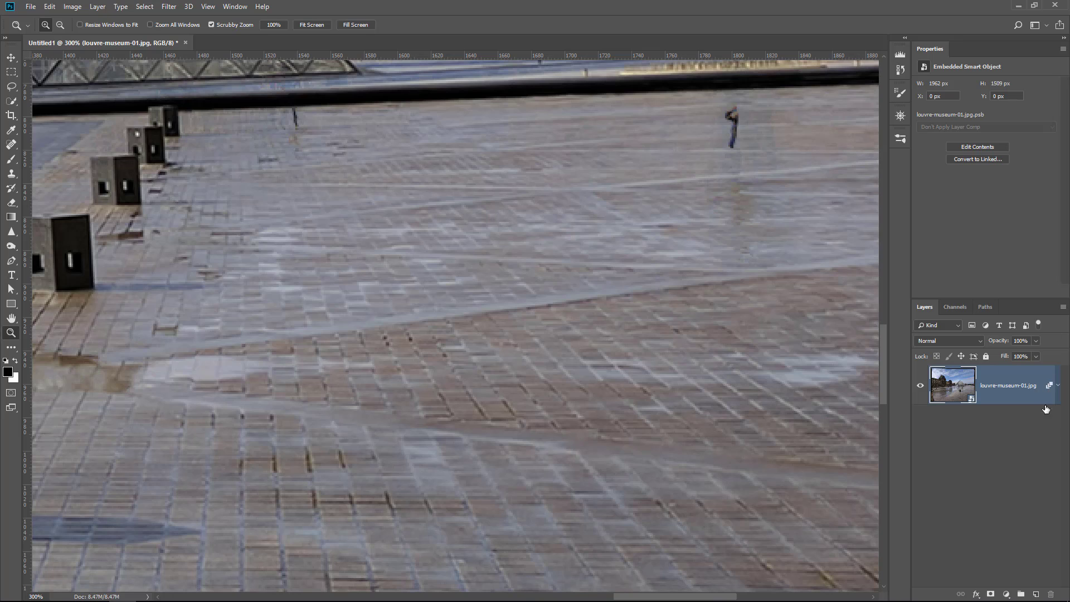
left_click(1036, 594)
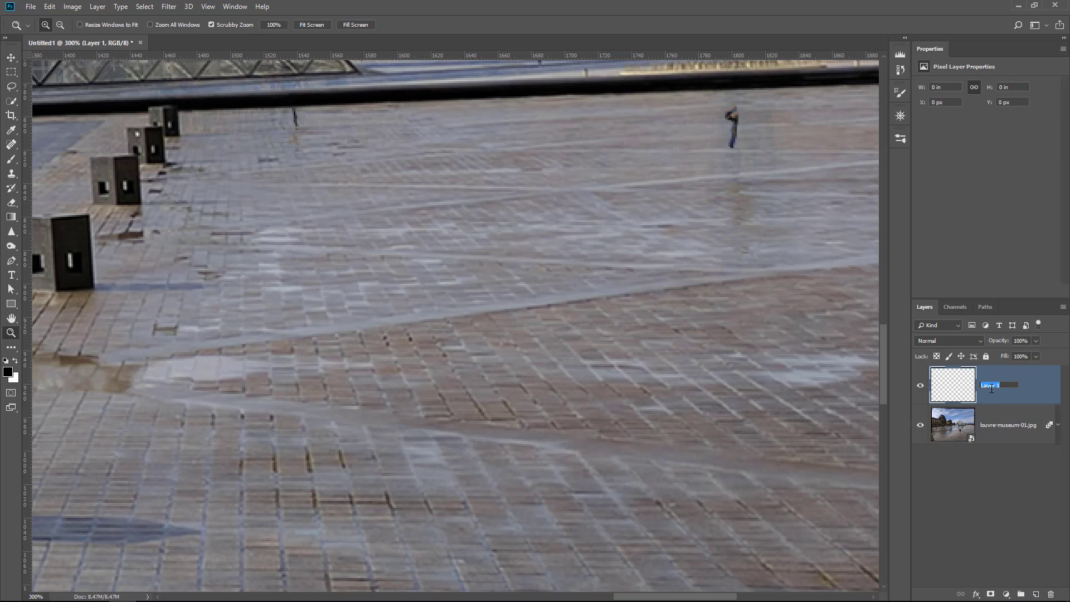
key("Return")
Select the Spot Healing Brush Tool from the healing tools group.
left_click(11, 145)
right_click(11, 144)
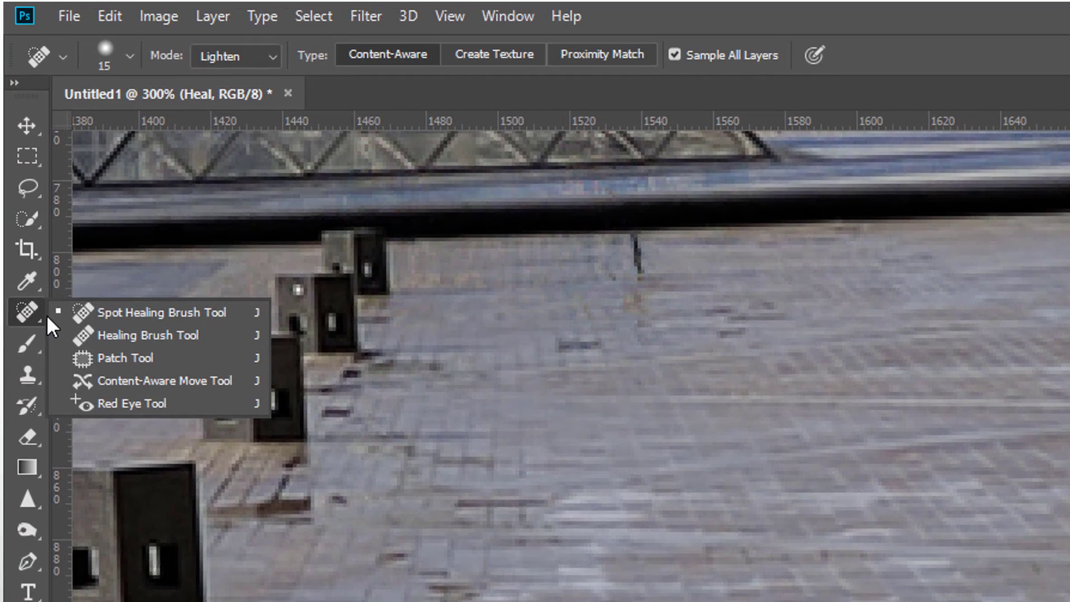
left_click(34, 145)
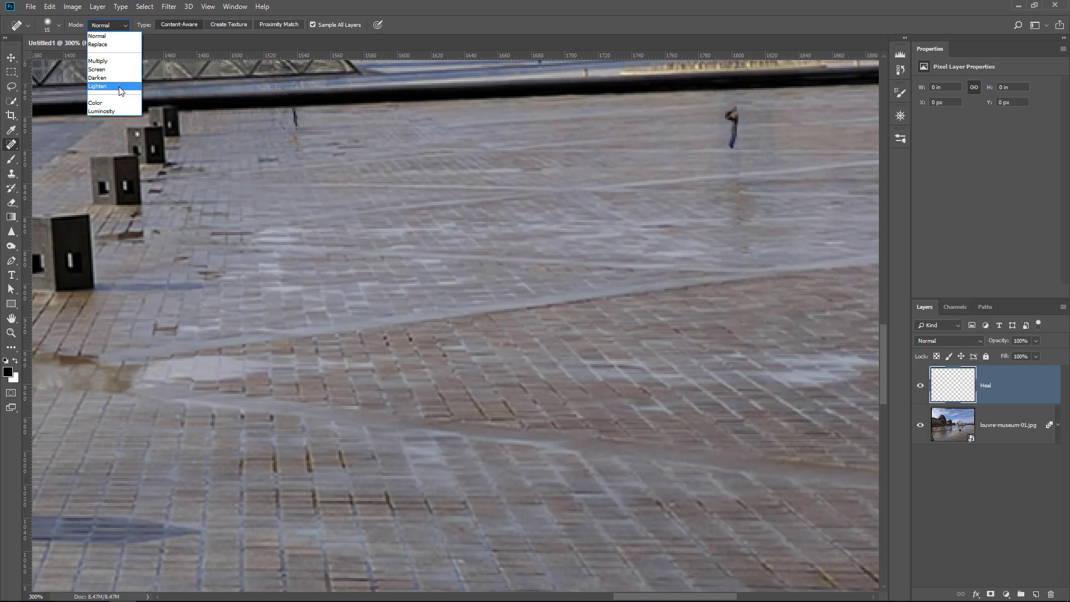
Heal the pavement figure and streaky tiles in Lighten mode, then undo those strokes.
left_click(120, 88)
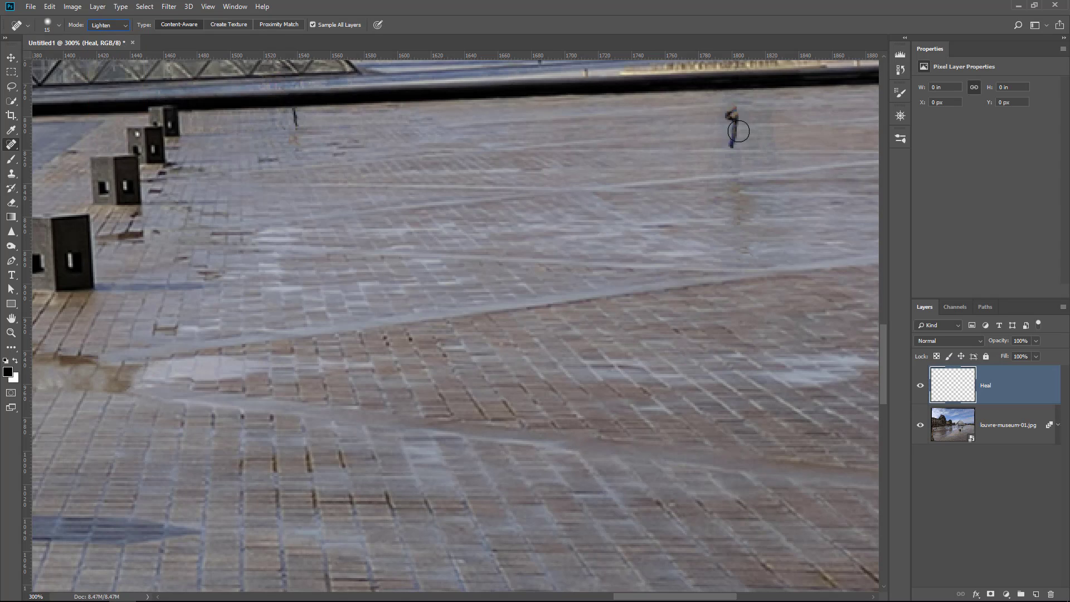
left_click_drag(728, 115, 731, 158)
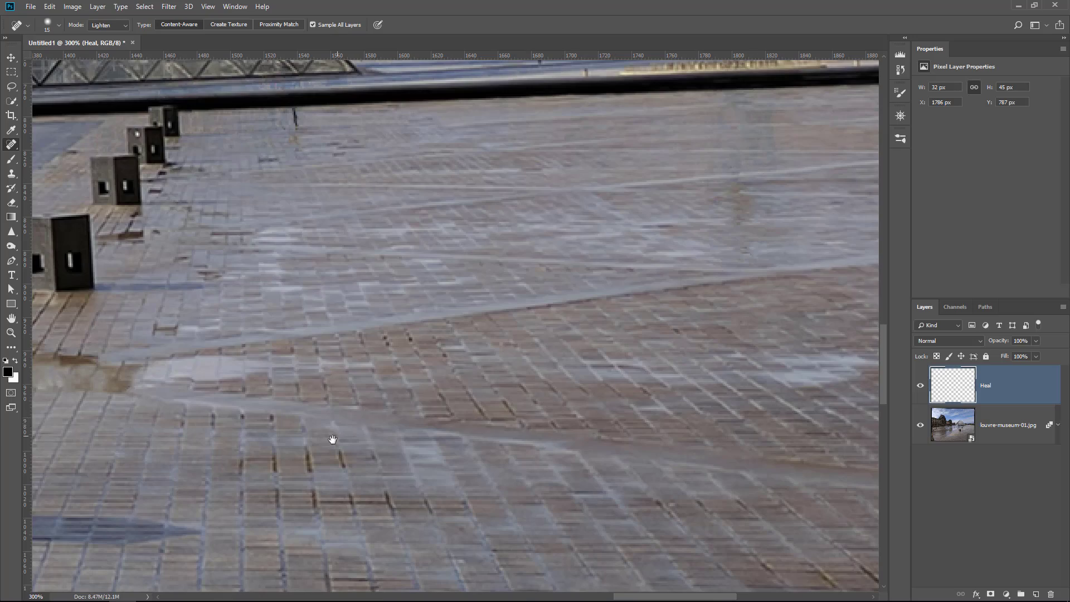
left_click_drag(331, 439, 484, 399)
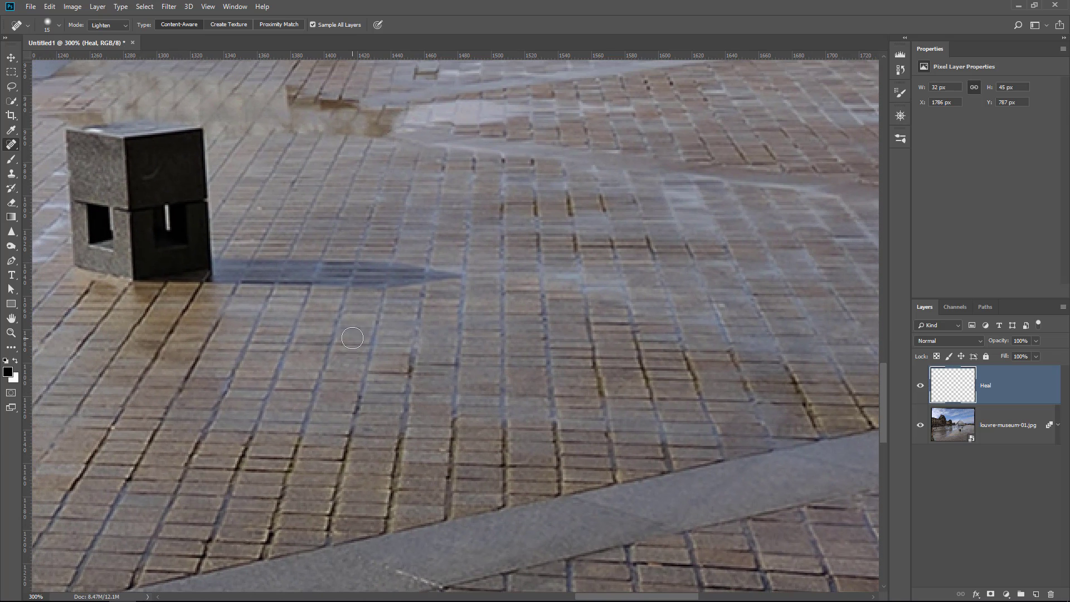
mouse_move(368, 373)
left_mouse_down()
mouse_move(351, 485)
mouse_move(323, 502)
mouse_move(205, 448)
mouse_move(430, 435)
mouse_move(368, 468)
mouse_move(399, 484)
mouse_move(342, 507)
mouse_move(234, 501)
mouse_move(212, 472)
left_mouse_up()
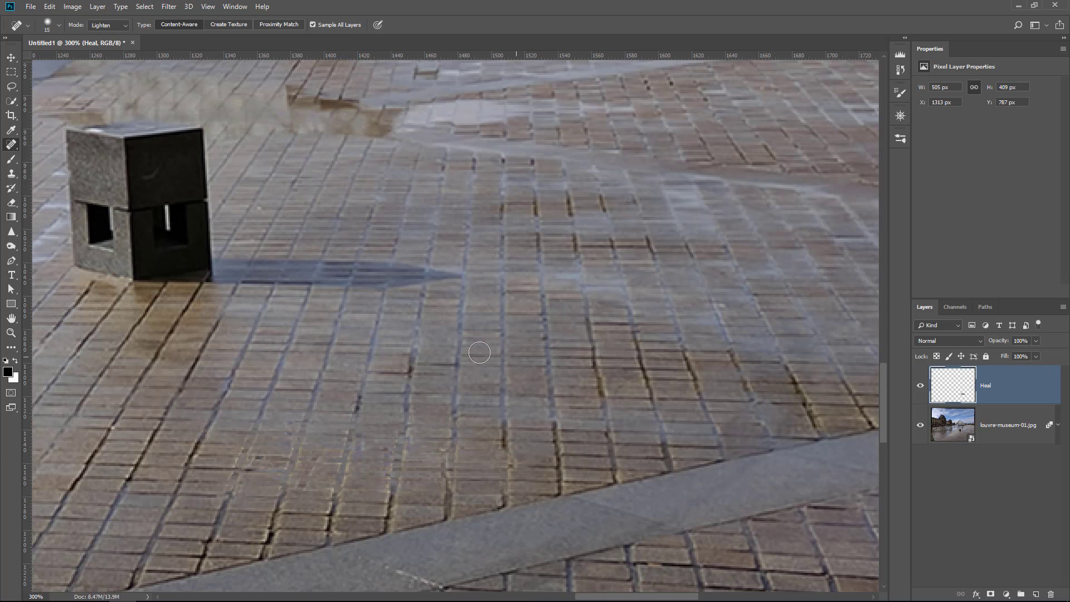
mouse_move(549, 279)
left_mouse_down()
mouse_move(643, 243)
mouse_move(602, 261)
mouse_move(756, 250)
left_mouse_up()
key("ctrl+alt+z")
key("ctrl+alt+z")
key("ctrl+alt+z")
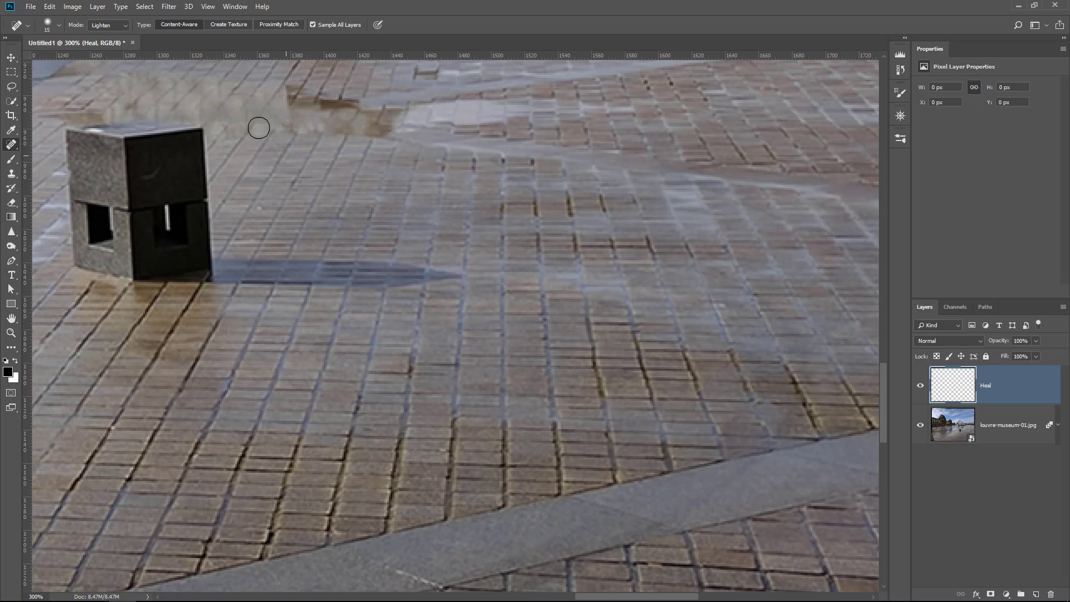
Switch healing mode back to Normal and repaint the tiles near the stain.
left_click(116, 30)
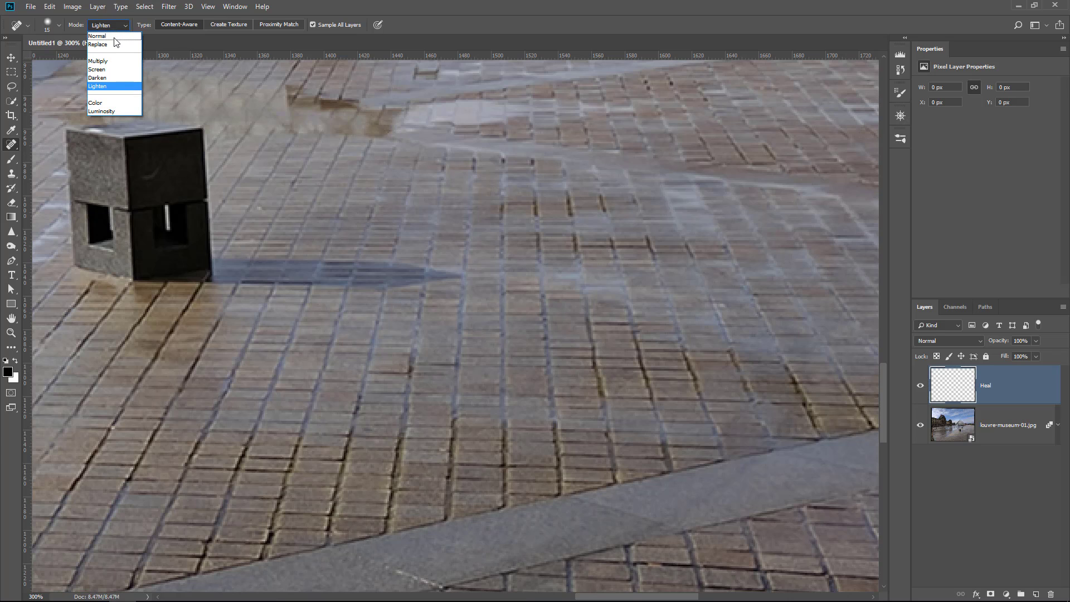
left_click(118, 44)
left_click_drag(467, 399, 547, 330)
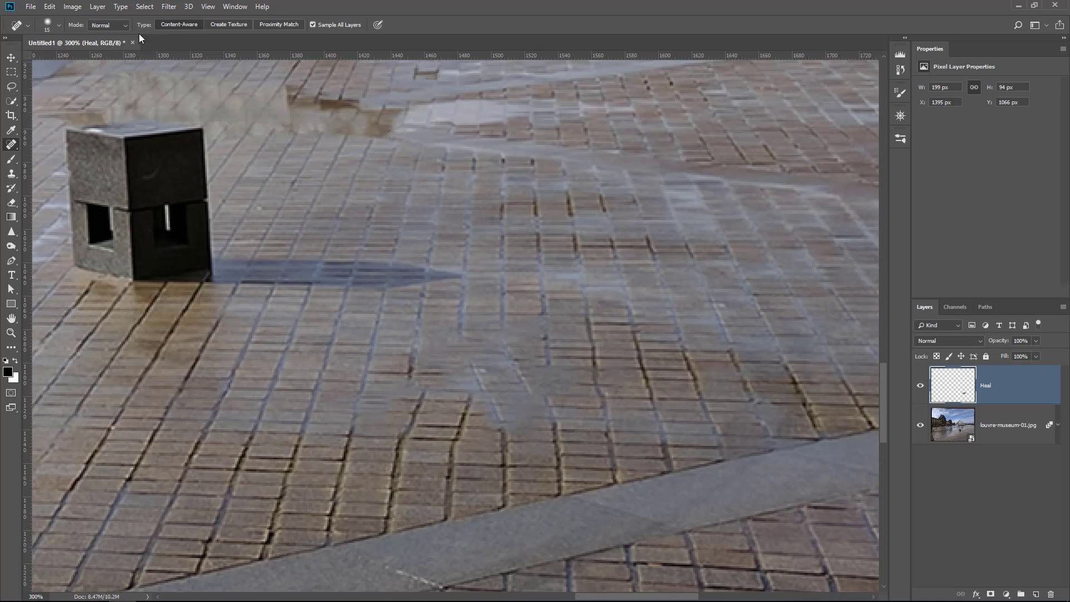
left_click(123, 26)
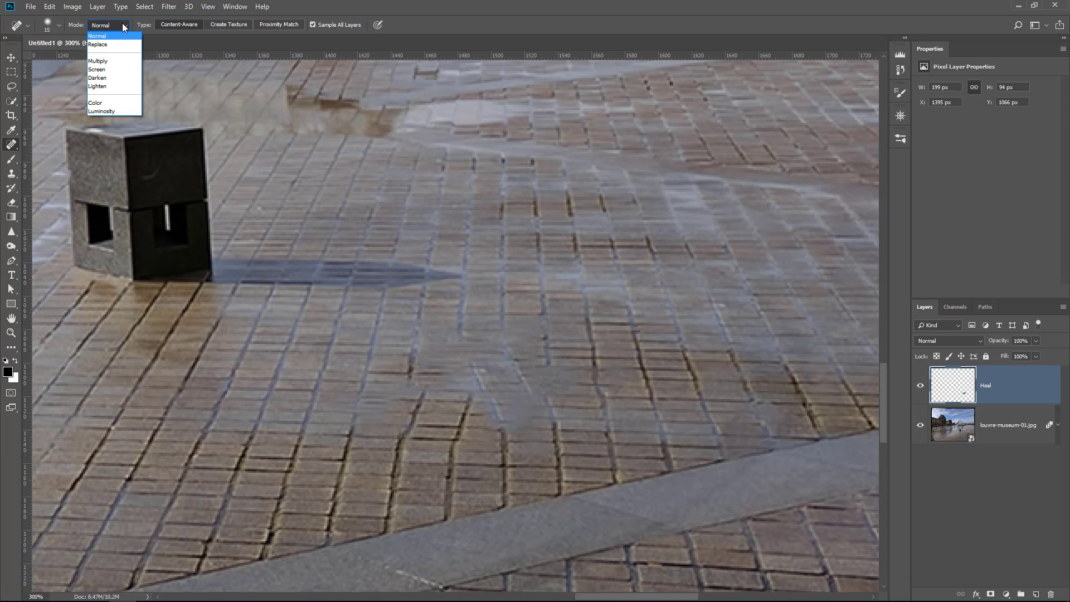
left_click(123, 26)
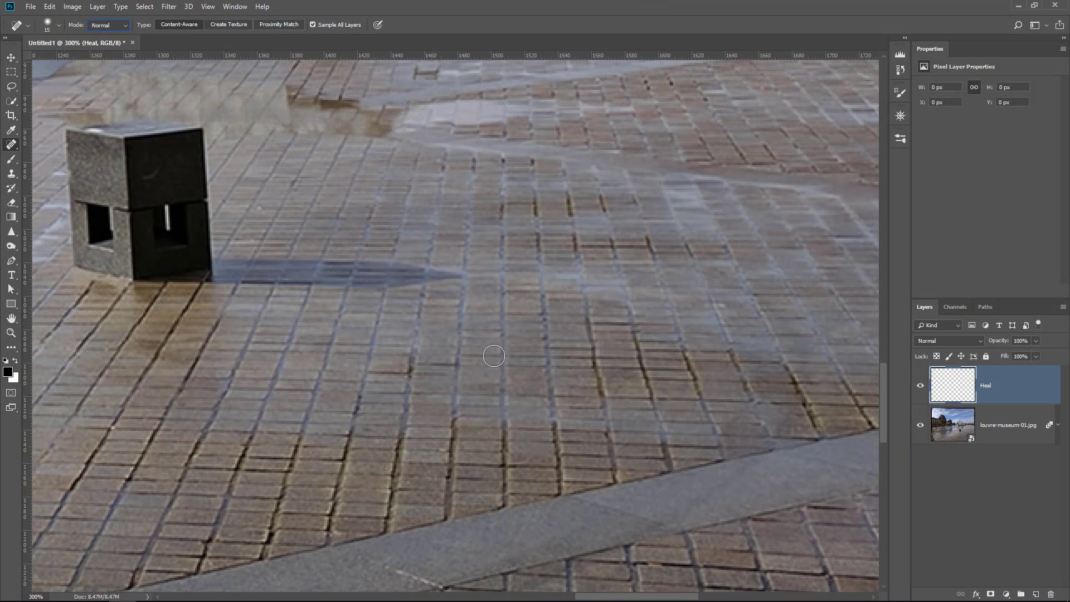
Zoom in on the figure right of the pyramid, spot-heal it away, and fit the photo on screen.
double_click(10, 318)
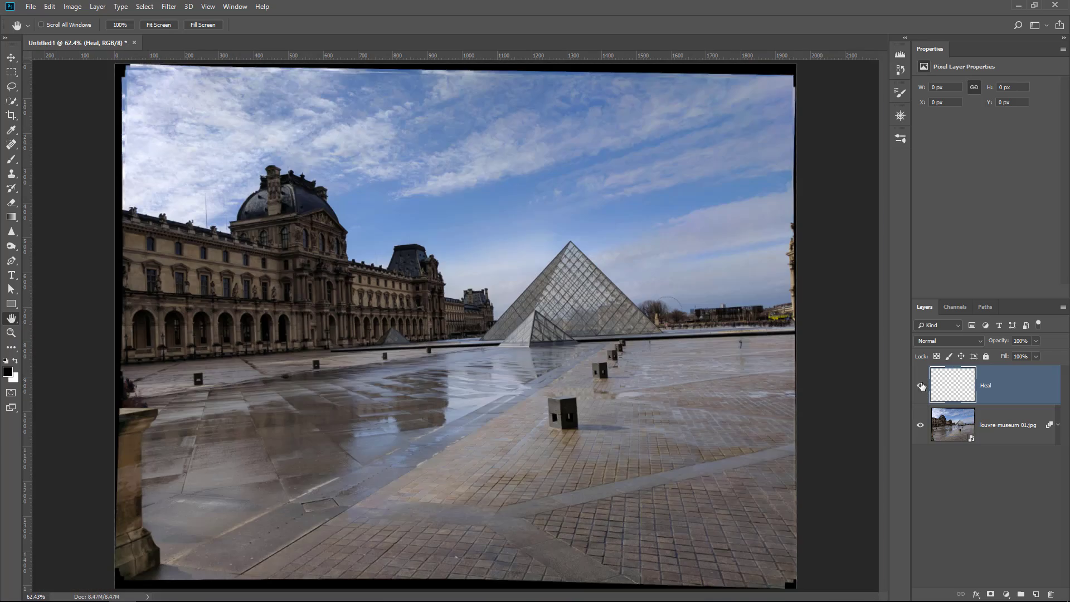
key("z")
left_click_drag(751, 358, 807, 337)
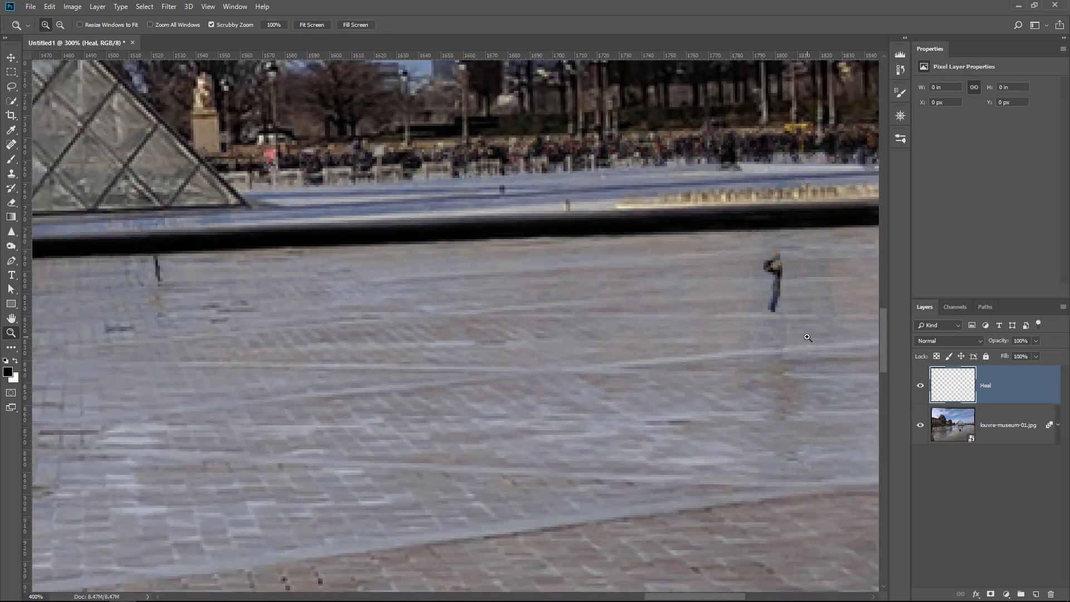
left_click(806, 337)
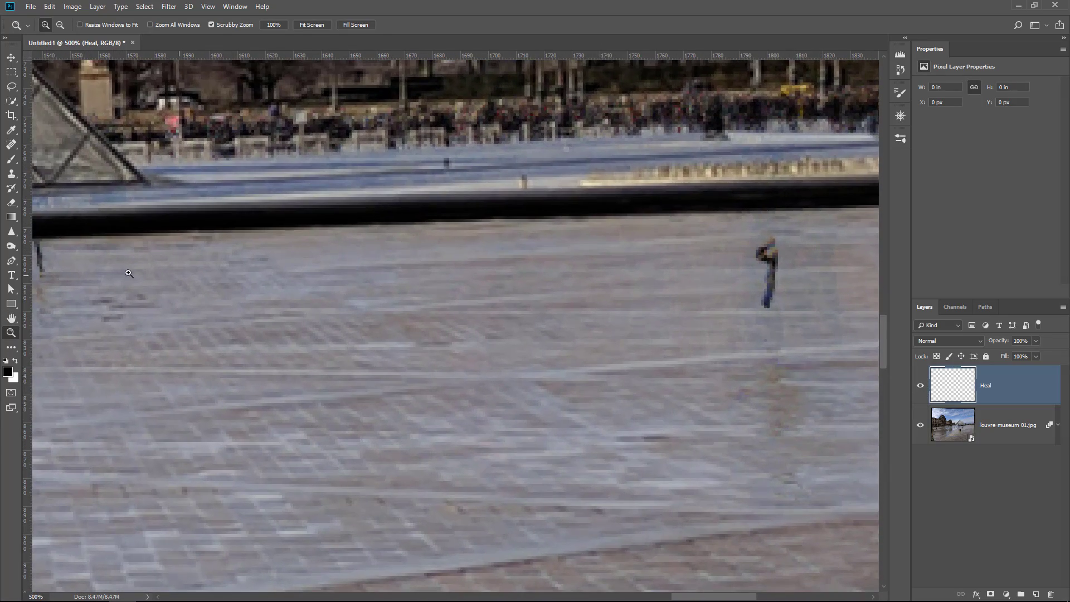
left_click(11, 144)
left_click_drag(765, 245, 766, 316)
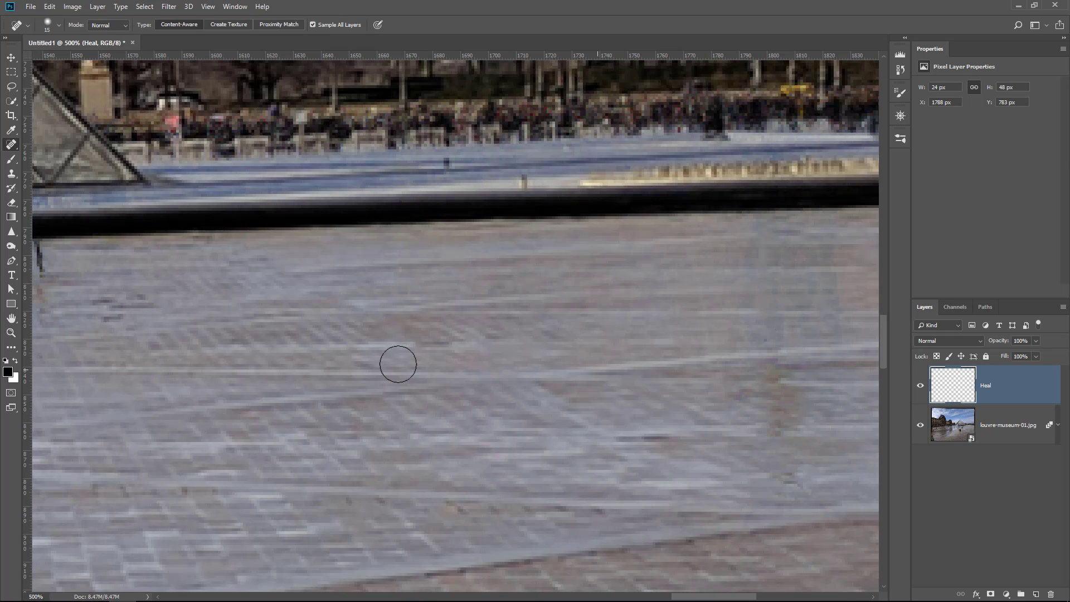
double_click(17, 319)
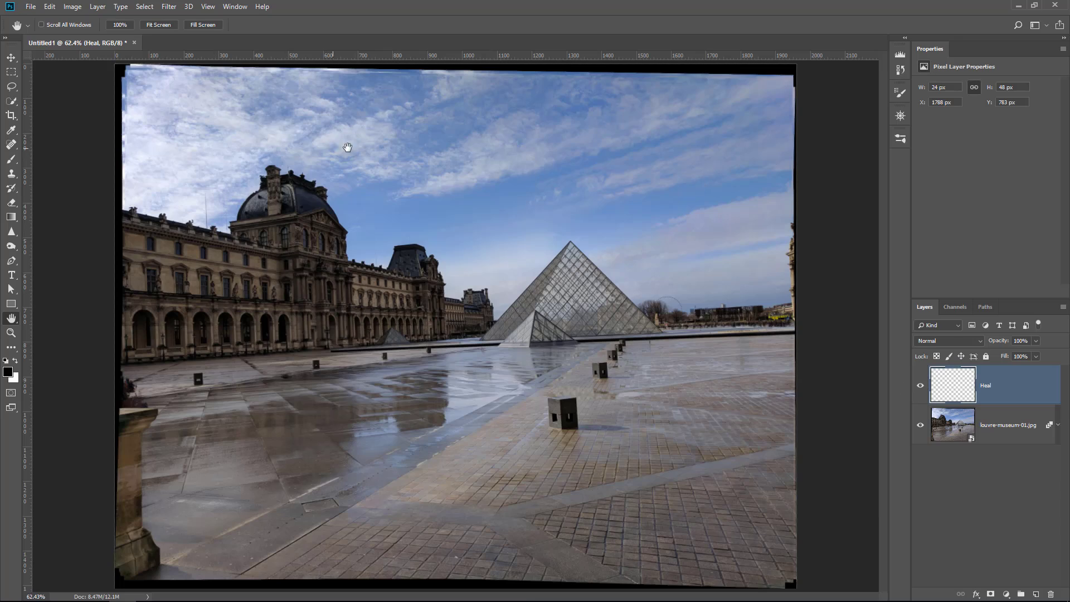
Open the louvre-museum-01.jpg smart object's source document and compare it with Untitled1.
double_click(953, 437)
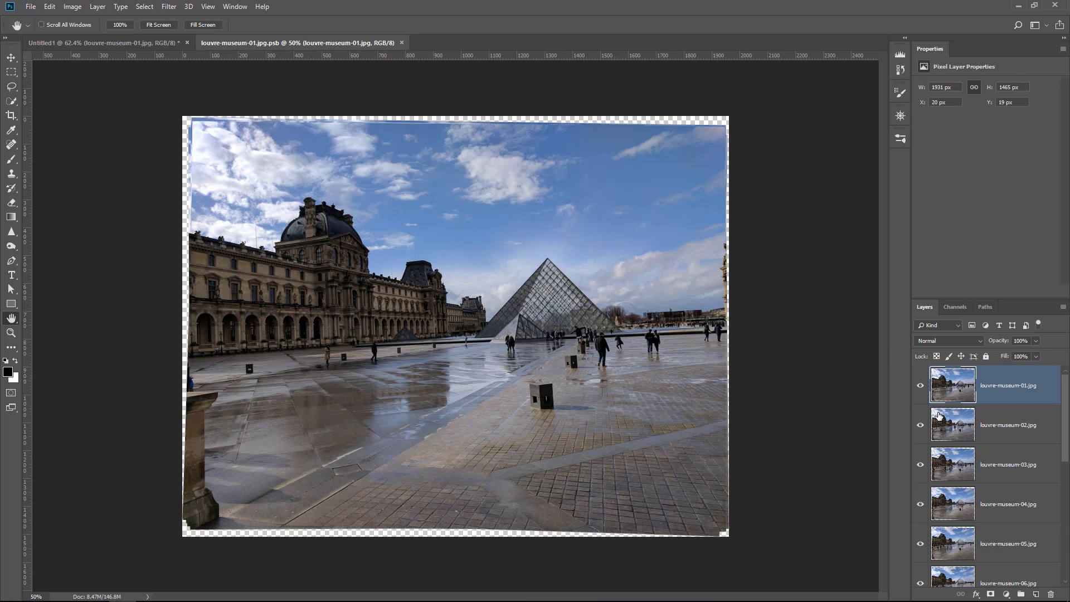
left_click(157, 42)
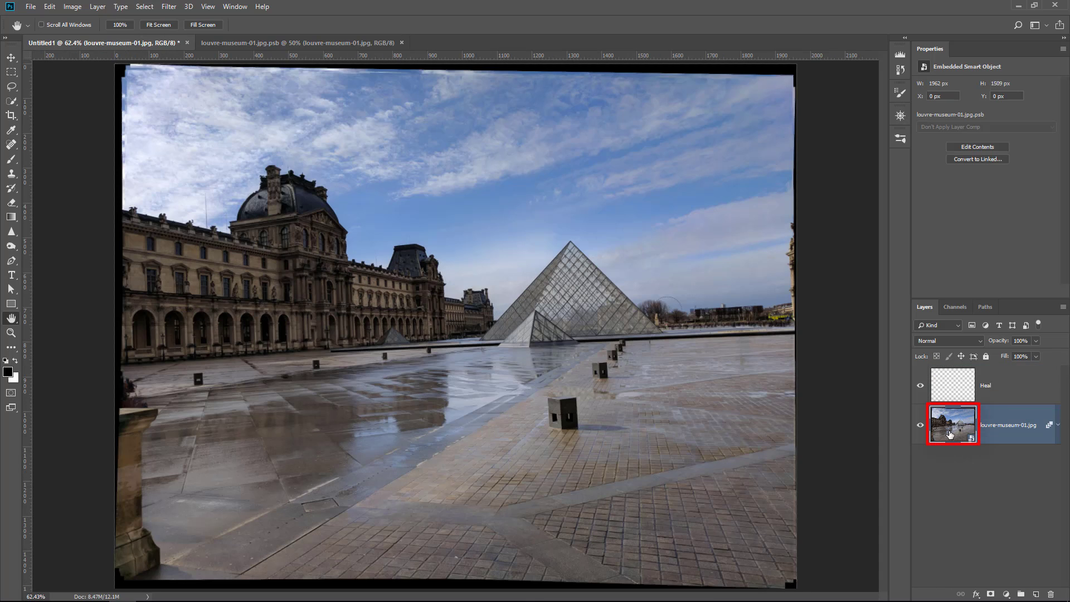
left_click(322, 43)
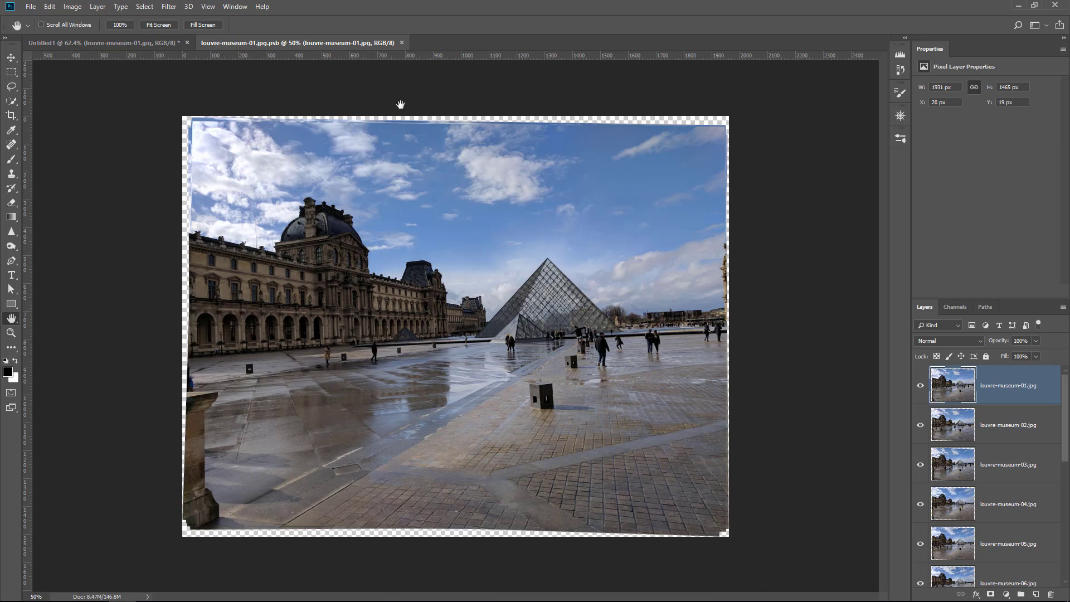
Hide layers louvre-museum-01 through 05 to compare shots, then show them all again.
left_click(922, 390)
left_click(923, 429)
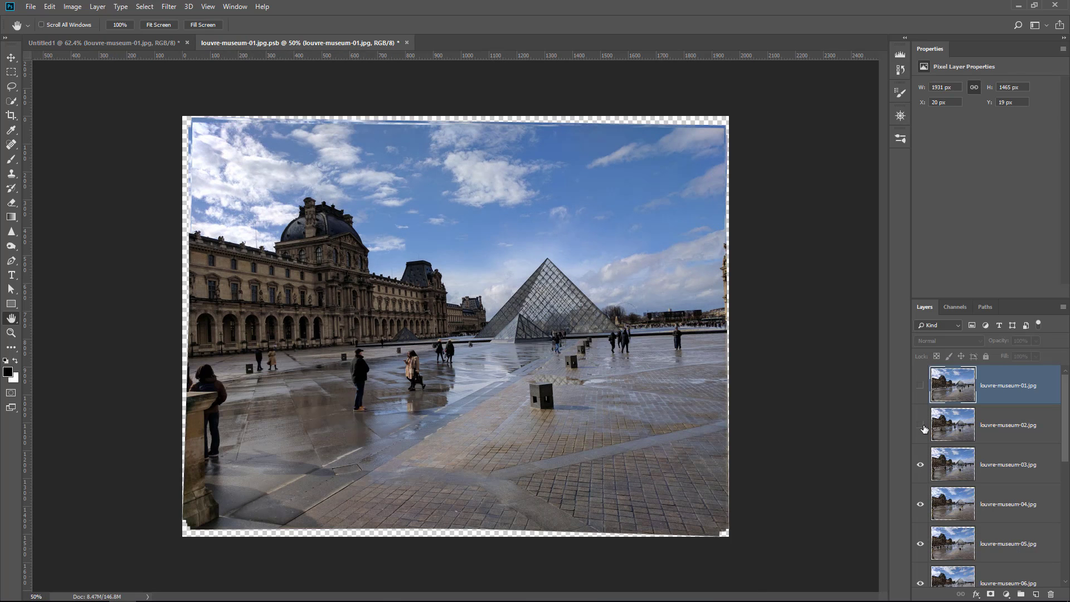
left_click(921, 466)
left_click(923, 507)
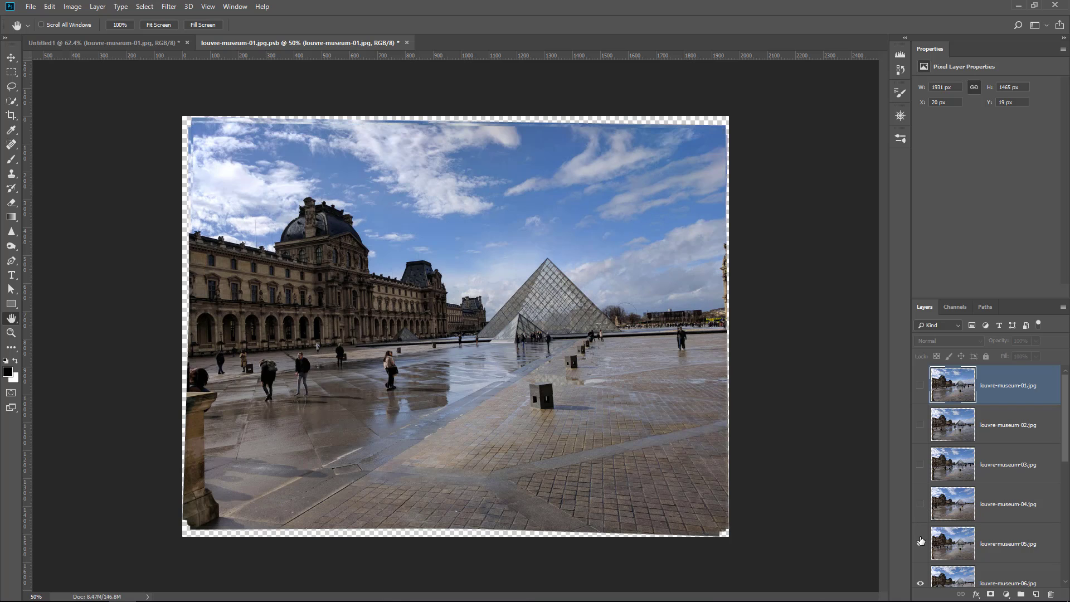
left_click(921, 543)
left_click_drag(923, 584, 912, 463)
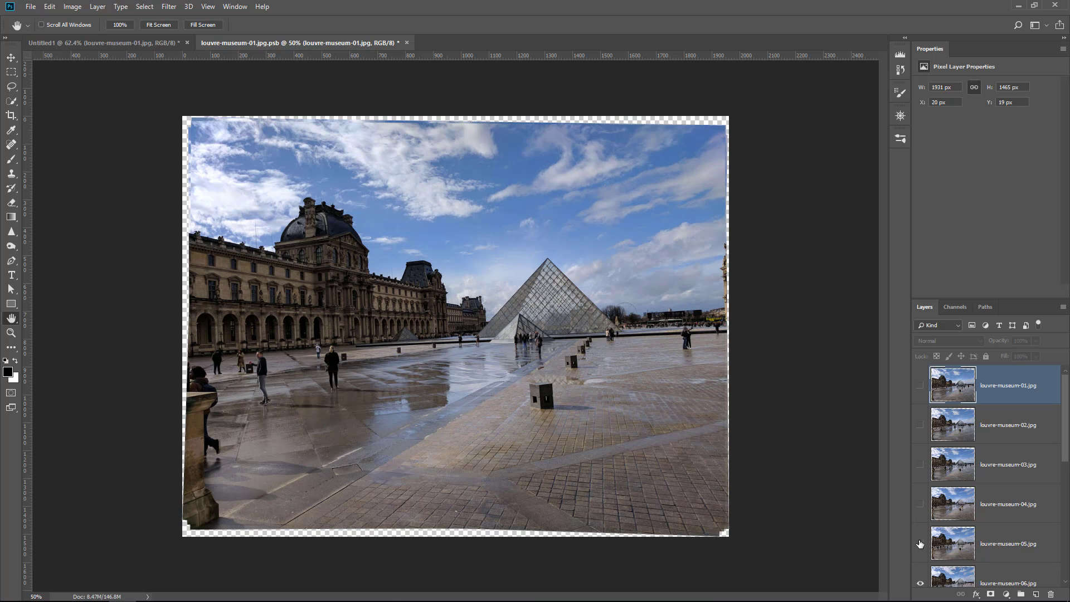
left_click(919, 461)
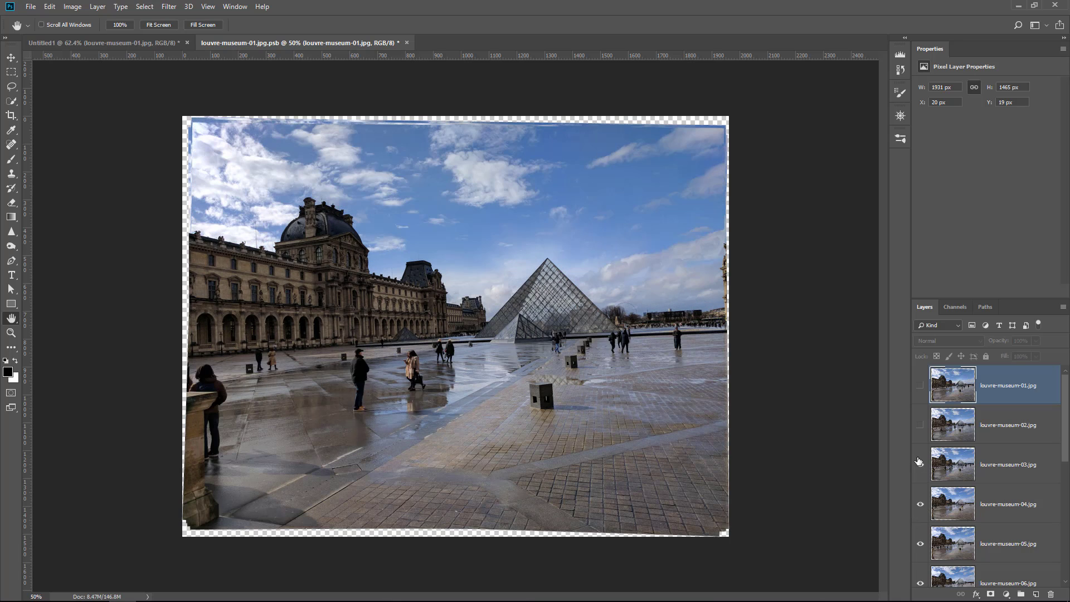
left_click(920, 427)
left_click(919, 388)
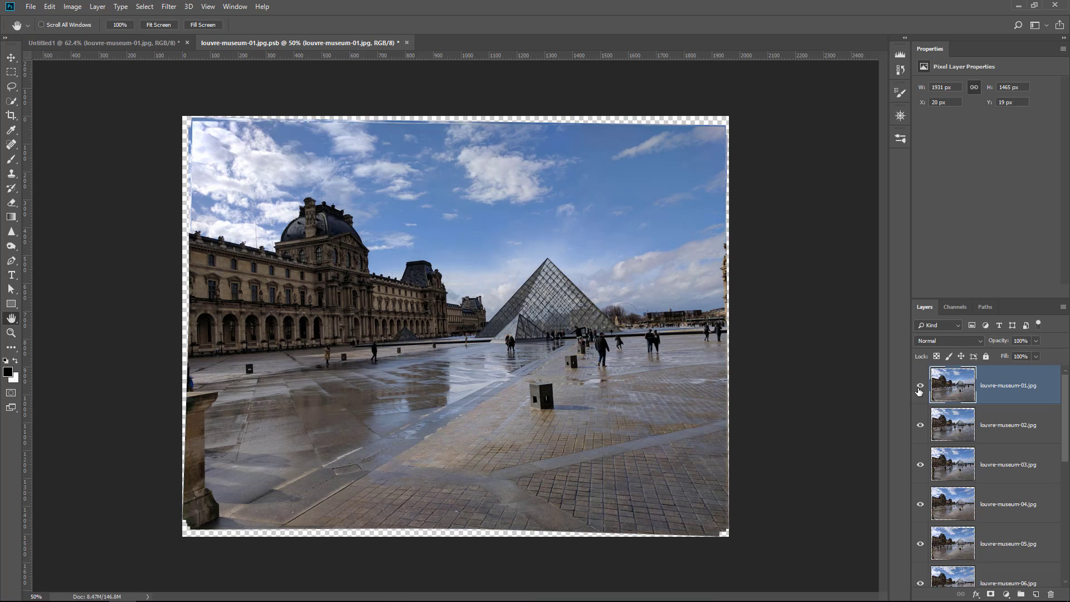
Select the photo with the Rectangular Marquee and Copy Merged it to the clipboard.
left_click(14, 73)
left_click(47, 76)
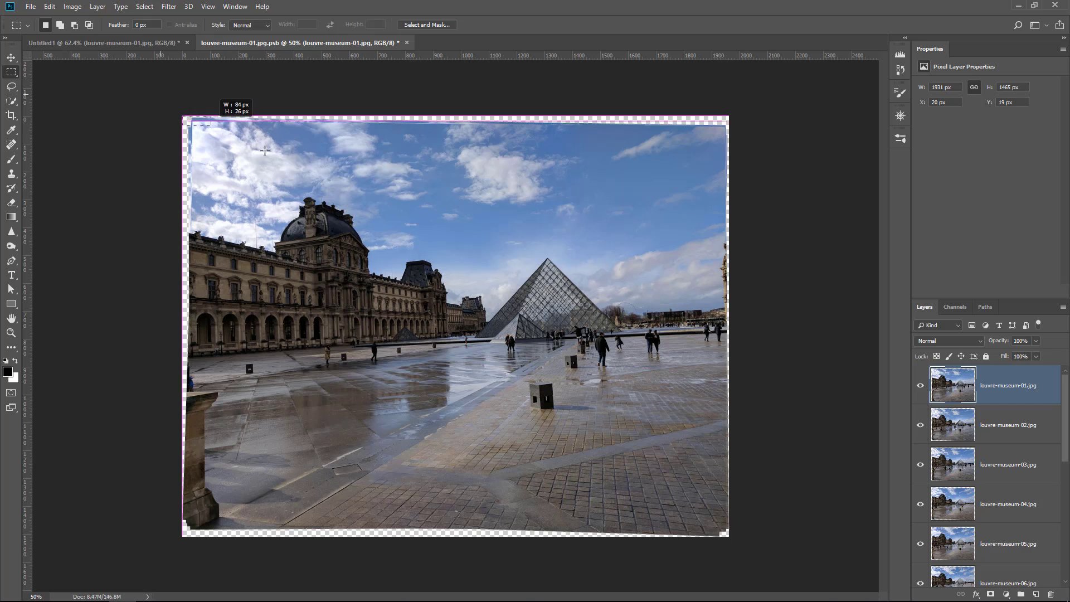
left_click_drag(184, 119, 755, 315)
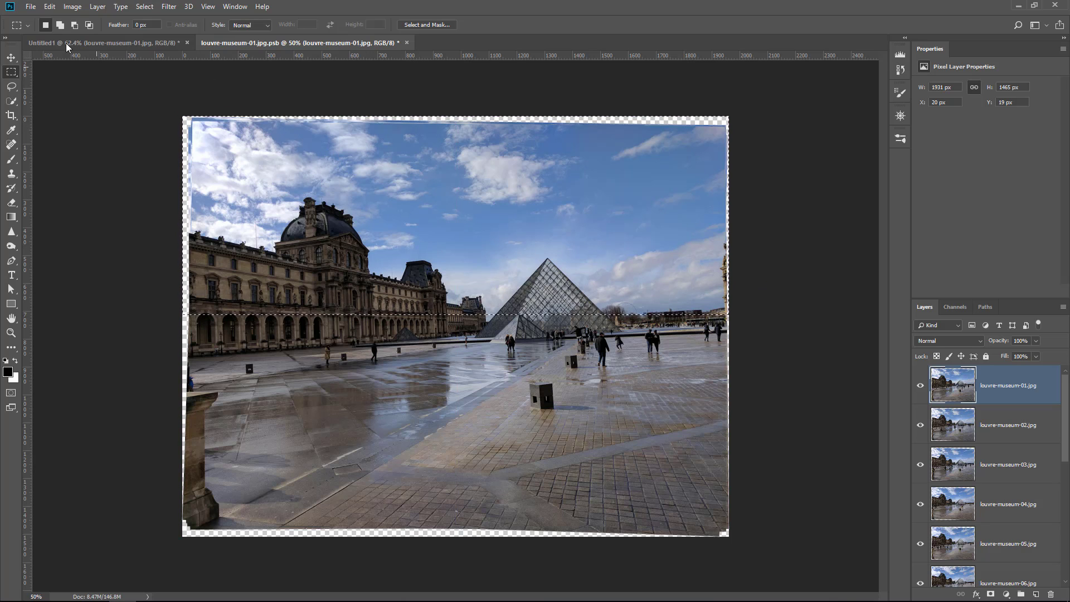
left_click(49, 7)
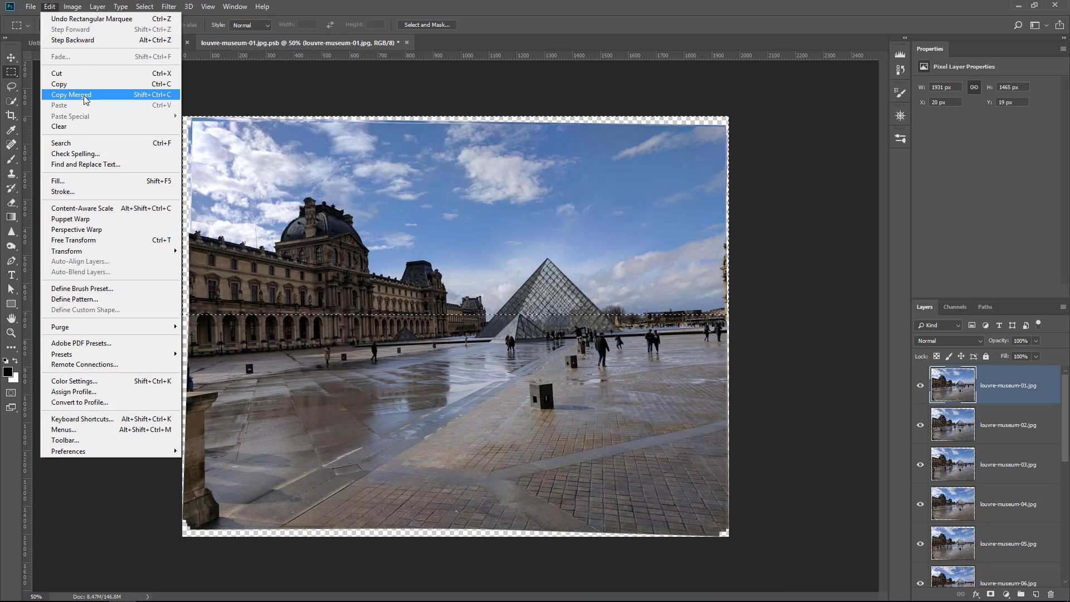
left_click(84, 95)
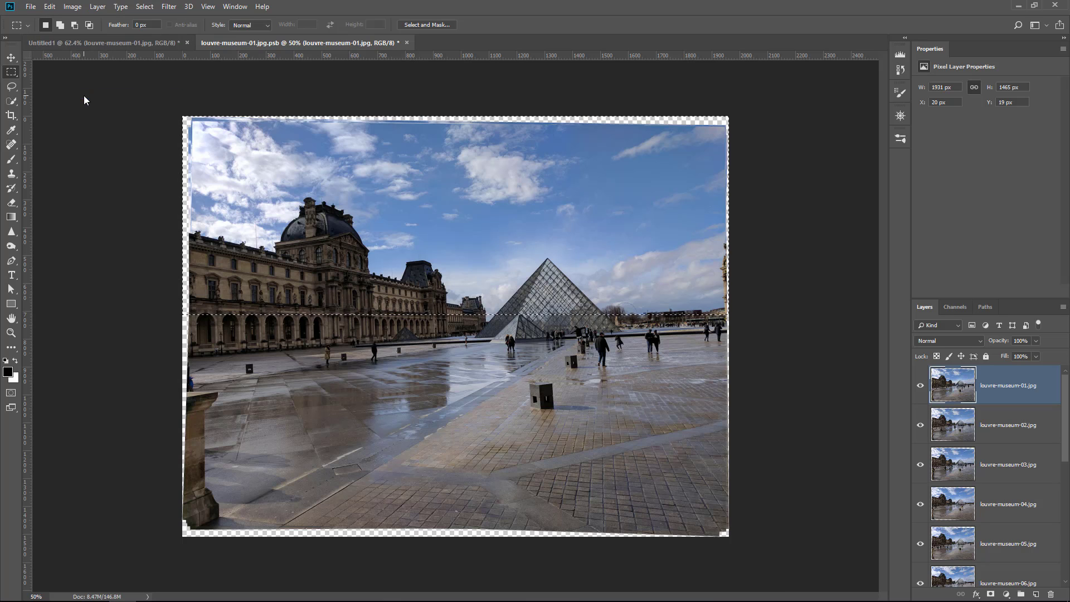
Paste the copy in place in Untitled1 as Layer 1 and toggle its visibility to compare skies.
left_click(103, 43)
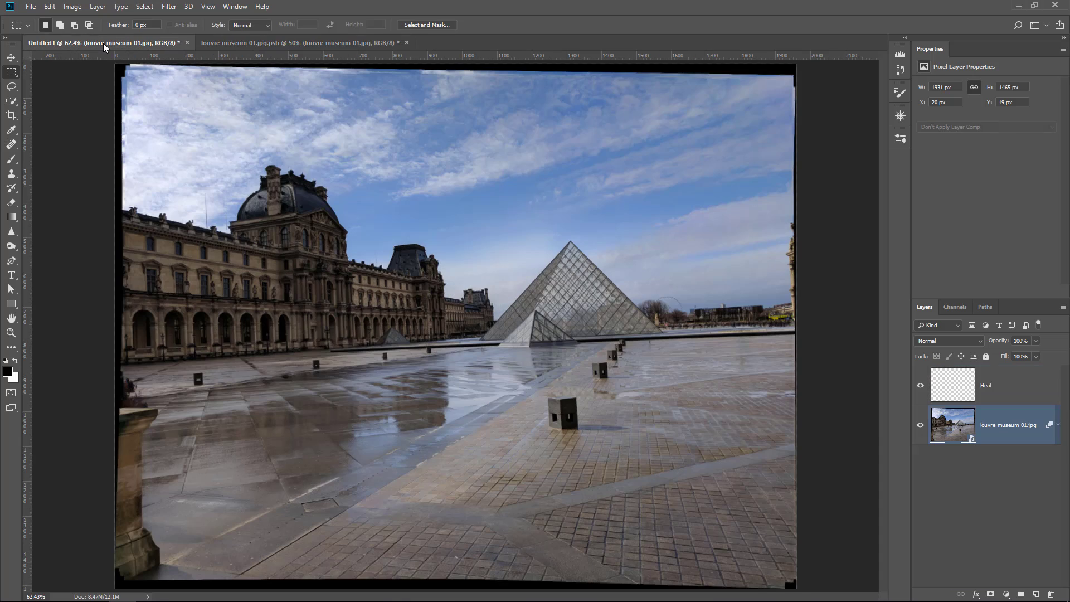
left_click(49, 7)
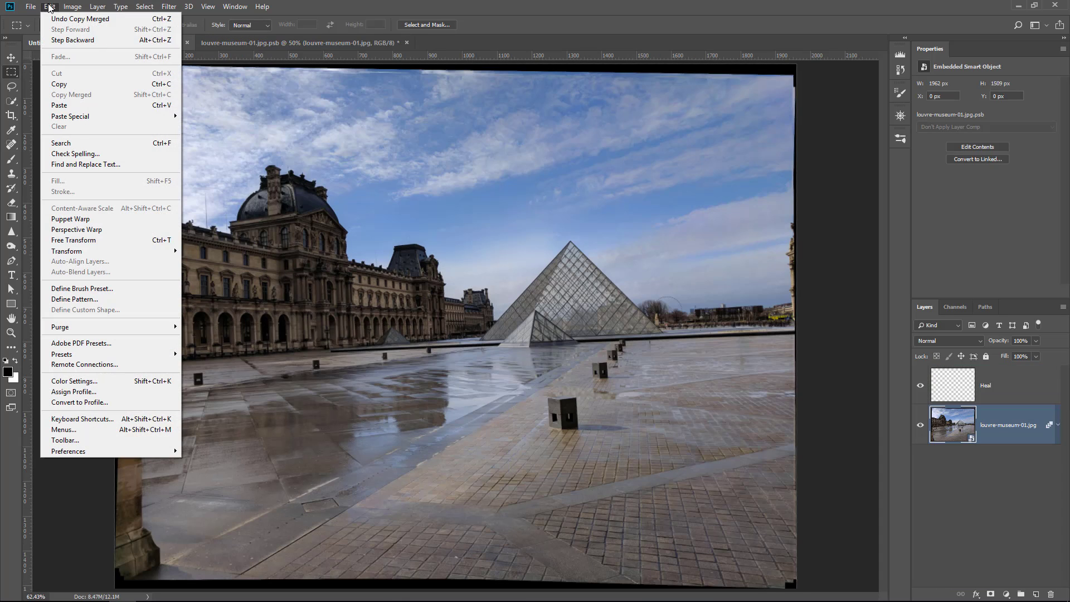
mouse_move(71, 116)
left_click(216, 128)
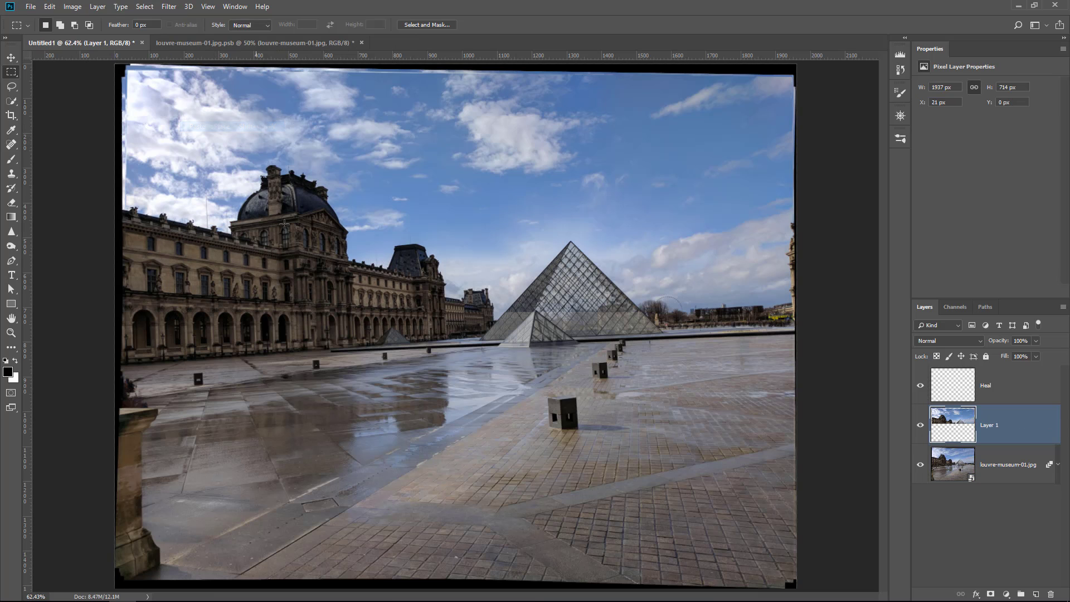
left_click(923, 431)
Add a layer mask to Layer 1, then choose the Brush tool and open its presets.
left_click(991, 594)
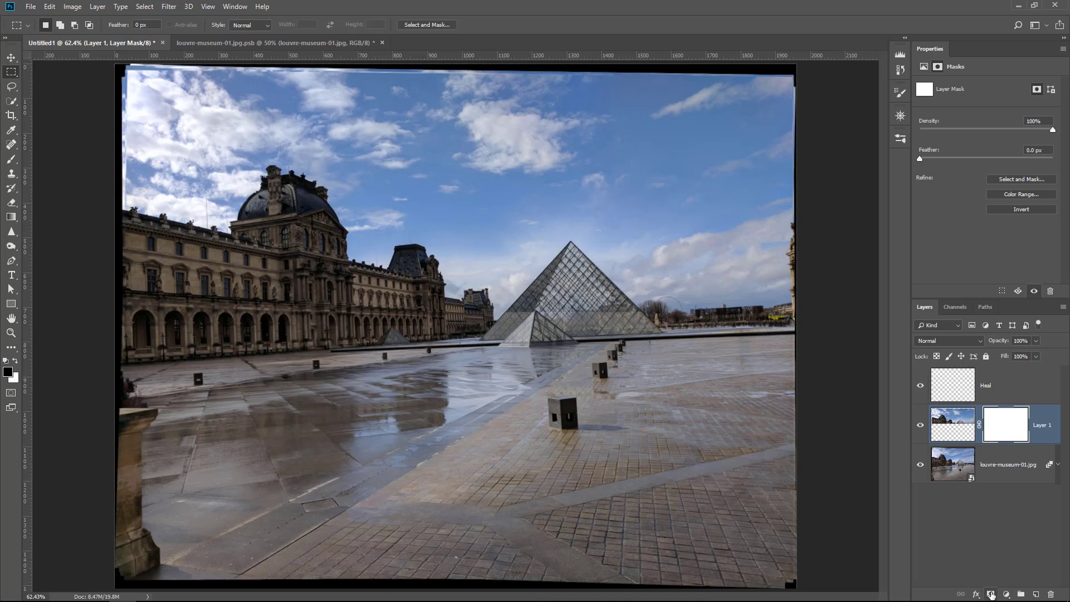
left_click(12, 158)
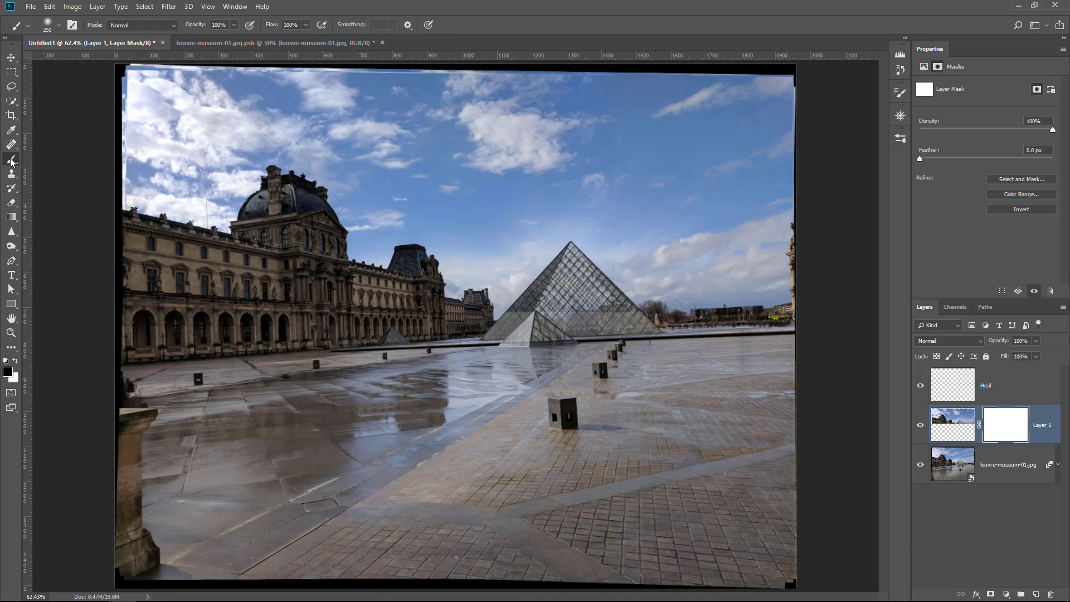
left_click(60, 25)
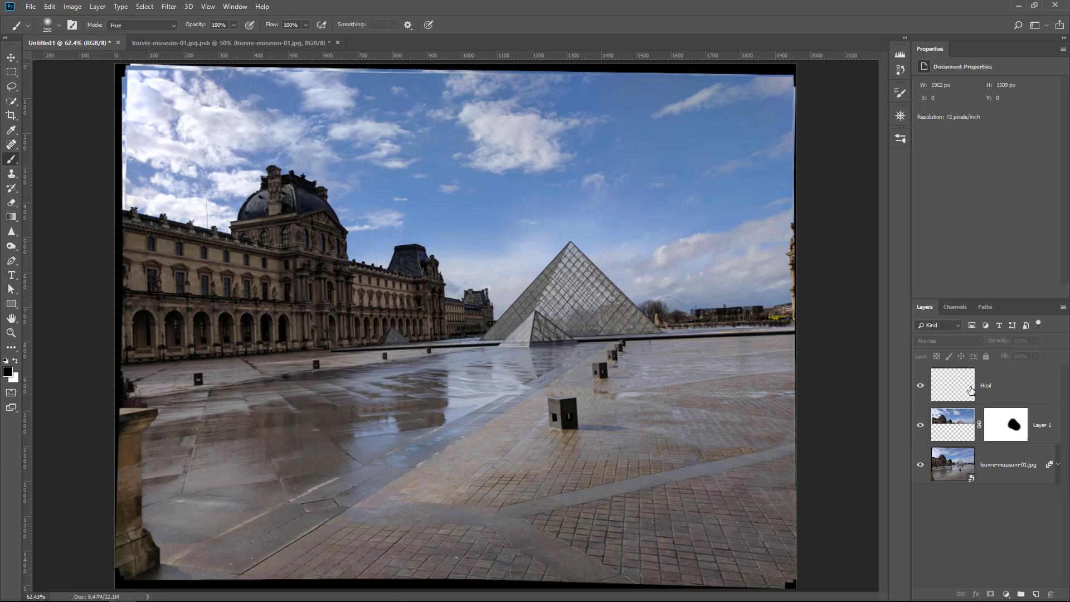
Merge the Heal, Layer 1 and base photo layers into a Heal smart object, then toggle its visibility.
left_click(970, 390, "shift")
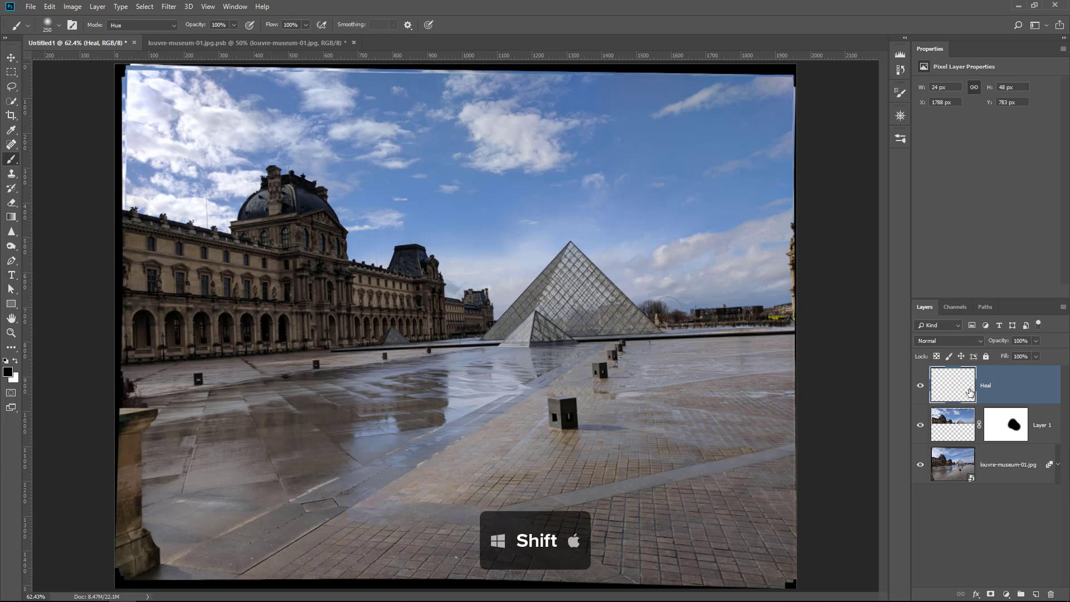
left_click(970, 474, "shift")
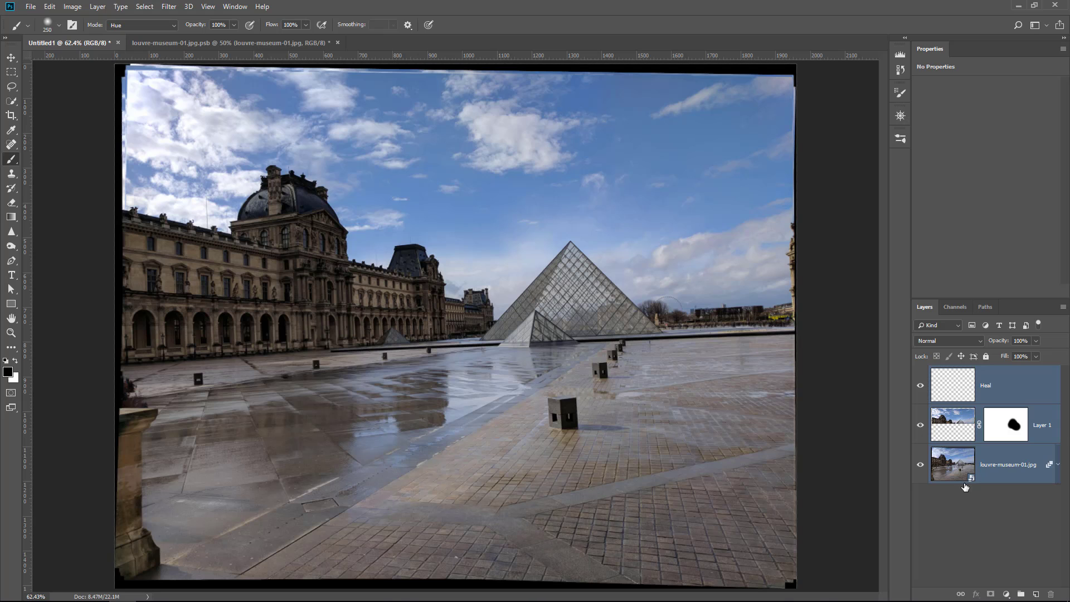
right_click(991, 480)
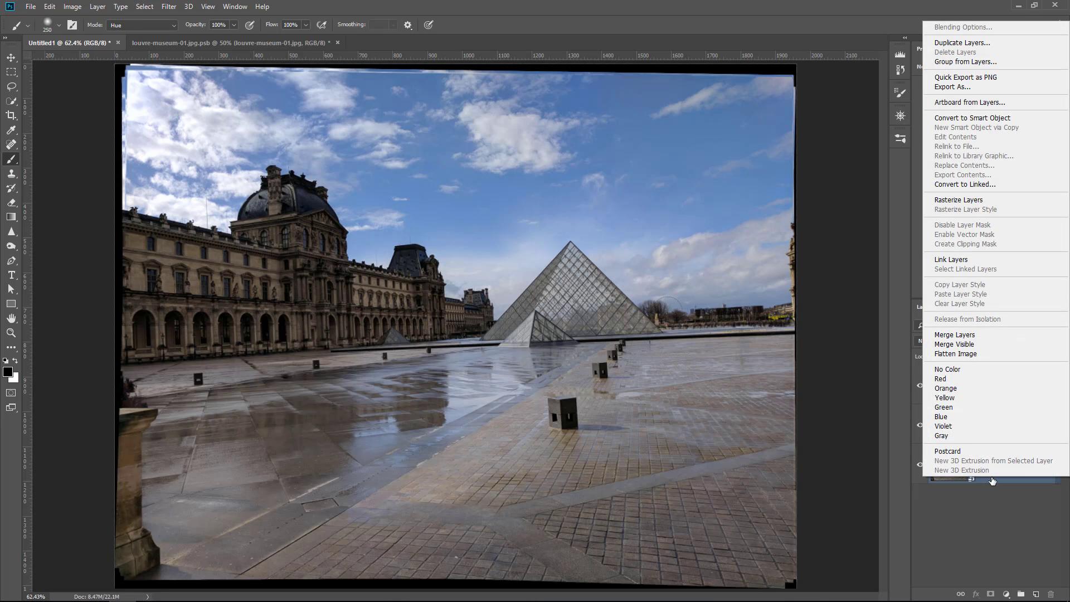
left_click(972, 118)
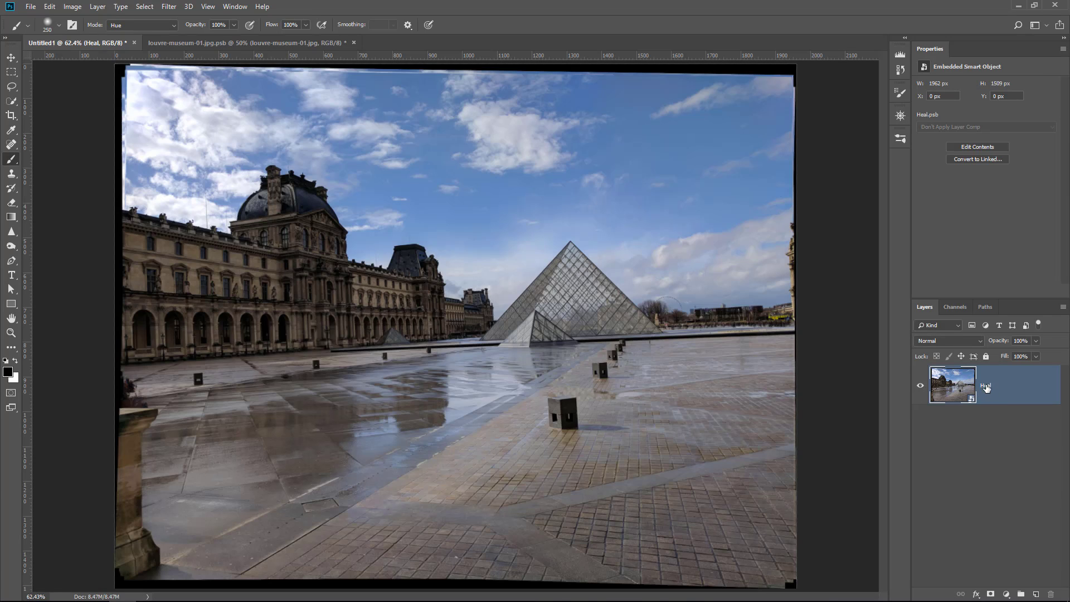
left_click(921, 388)
left_click(921, 387)
In the Camera Raw Filter, set Highlights to -44, Shadows to +53 and Clarity to +20.
left_click(170, 7)
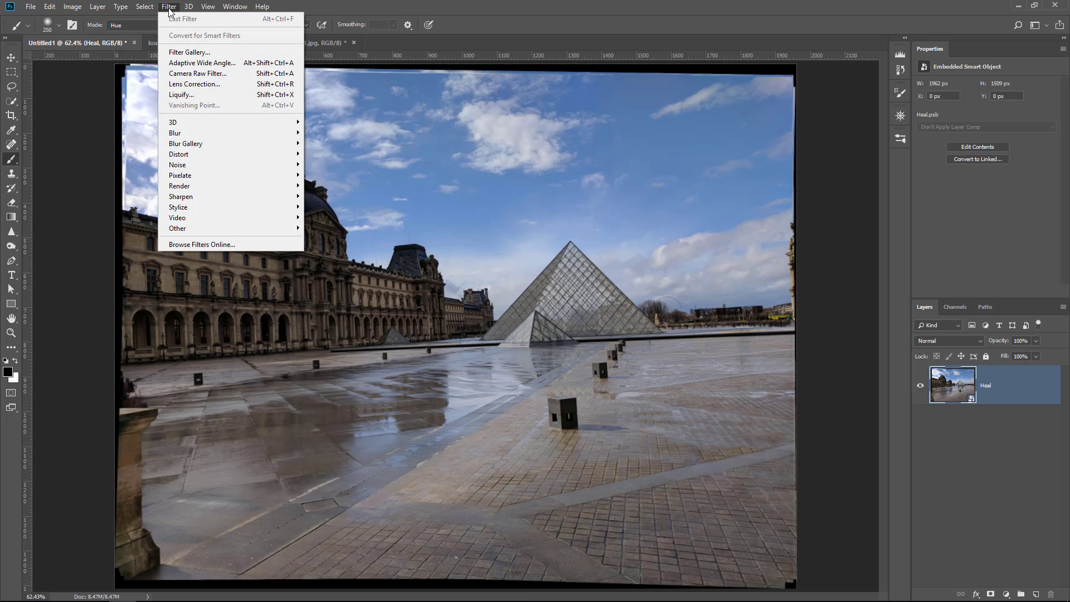
left_click(207, 74)
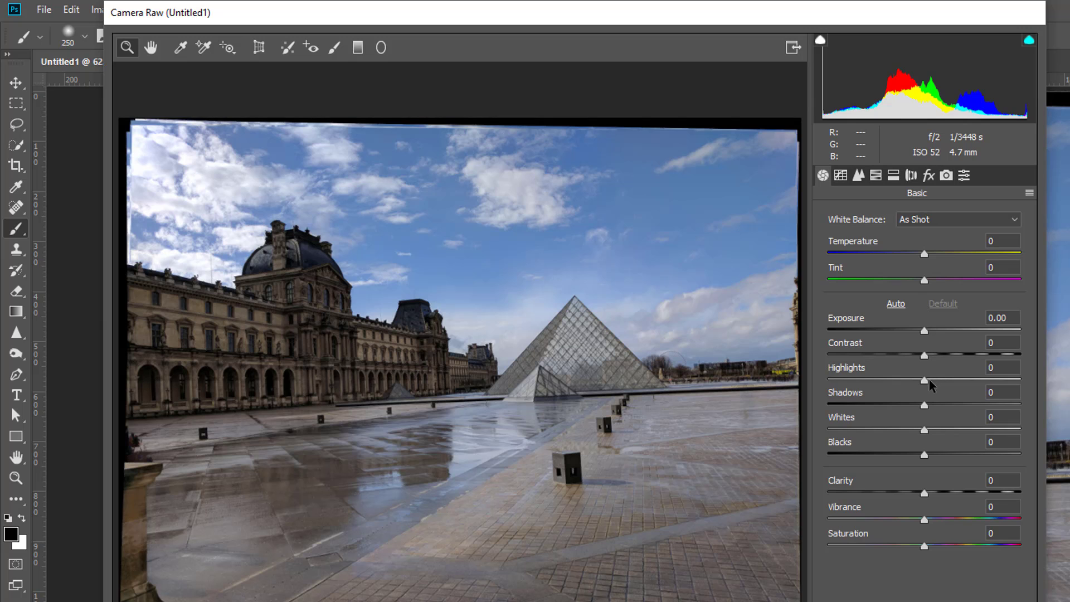
mouse_move(925, 381)
left_mouse_down()
mouse_move(880, 381)
mouse_move(976, 408)
left_mouse_up()
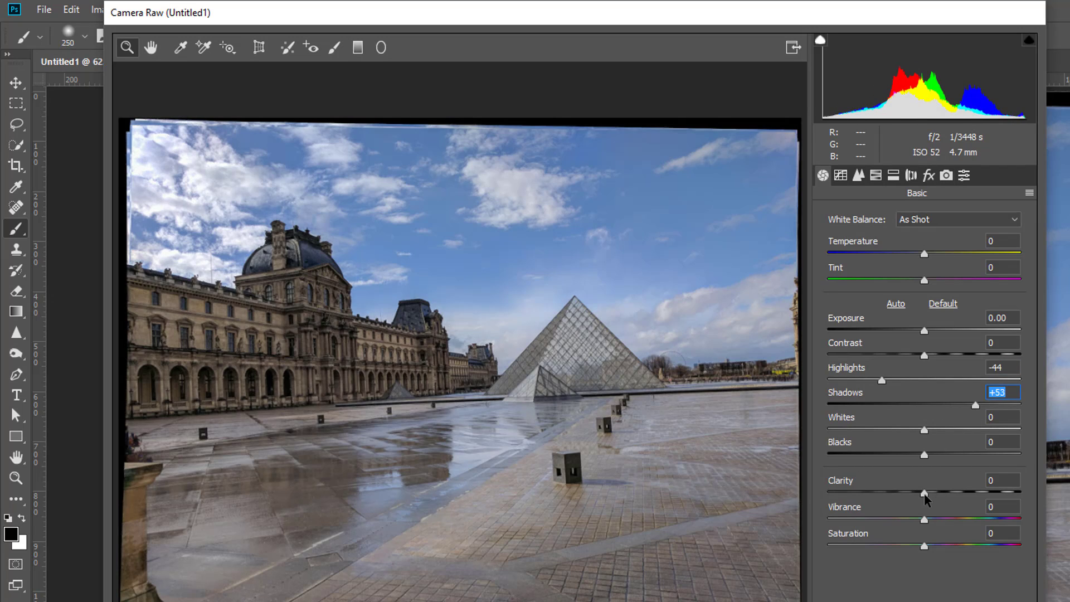
mouse_move(924, 493)
left_mouse_down()
mouse_move(943, 493)
mouse_move(970, 520)
left_mouse_up()
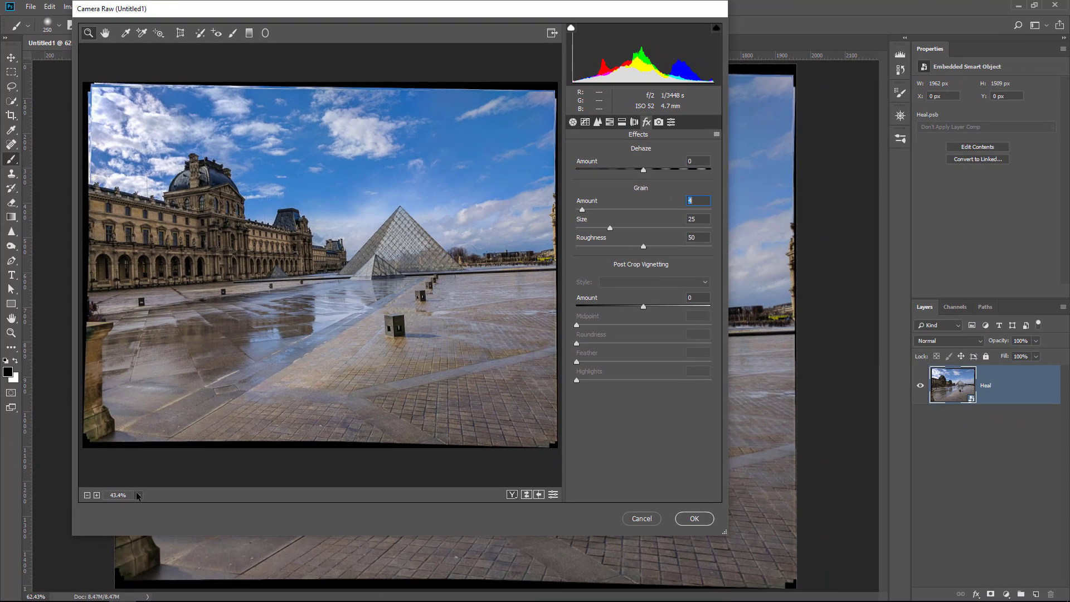
Check the Camera Raw preview at 100% zoom, then apply it to the Heal layer.
left_click(138, 494)
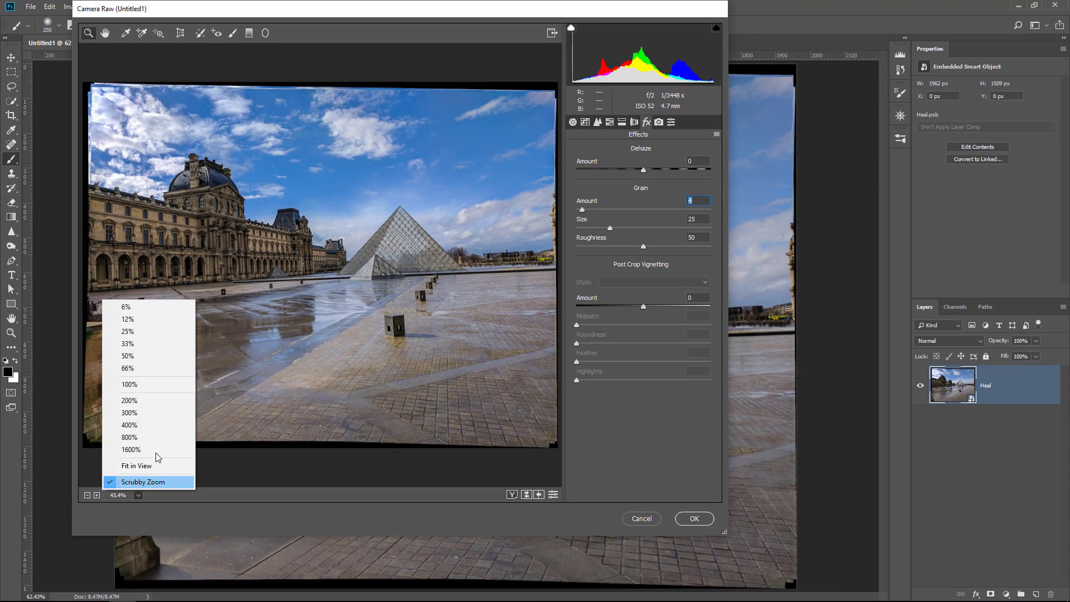
left_click(168, 385)
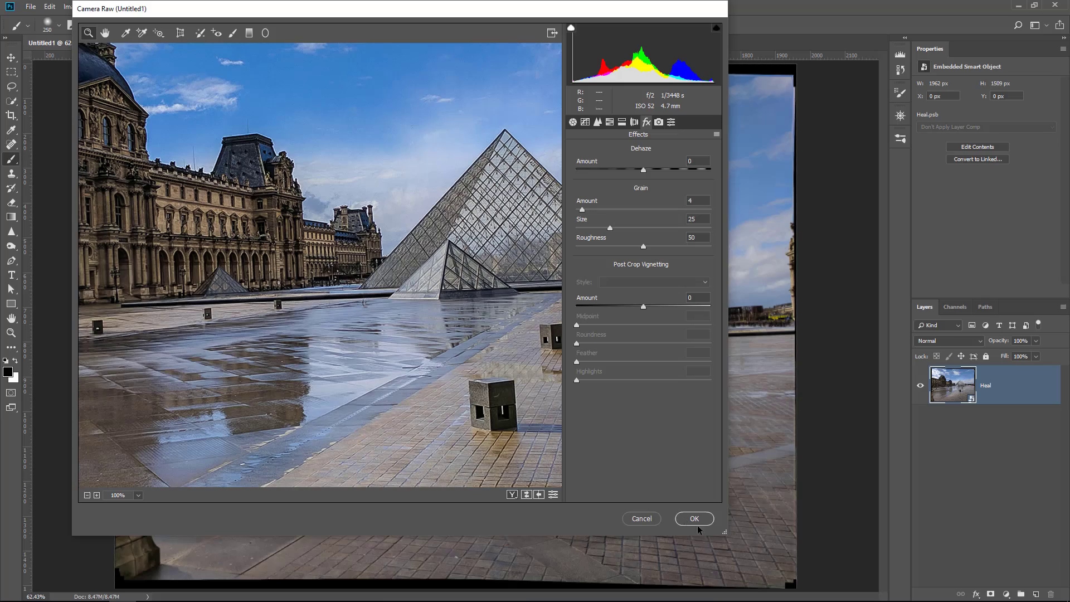
left_click(695, 519)
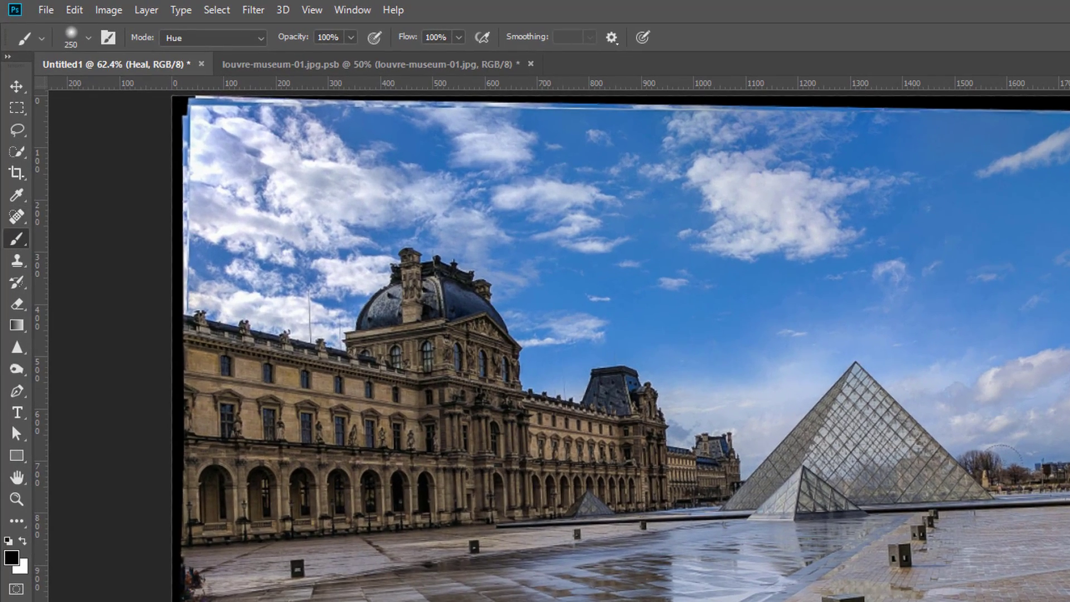
Set up a crop that rotates the photo about 0.9° and shifts it slightly left.
left_click(16, 173)
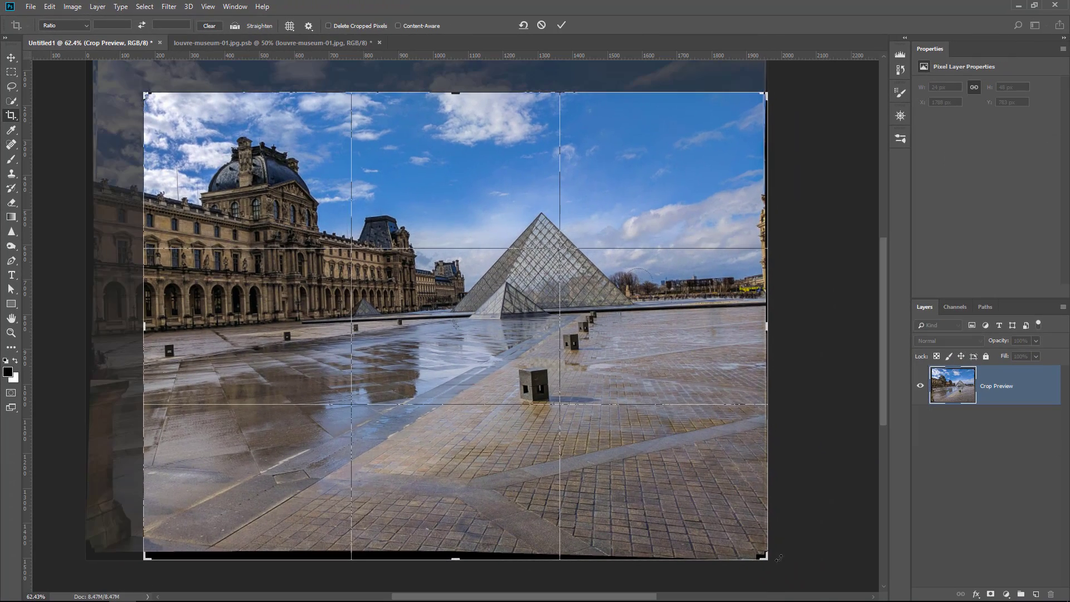
left_click_drag(777, 557, 743, 539)
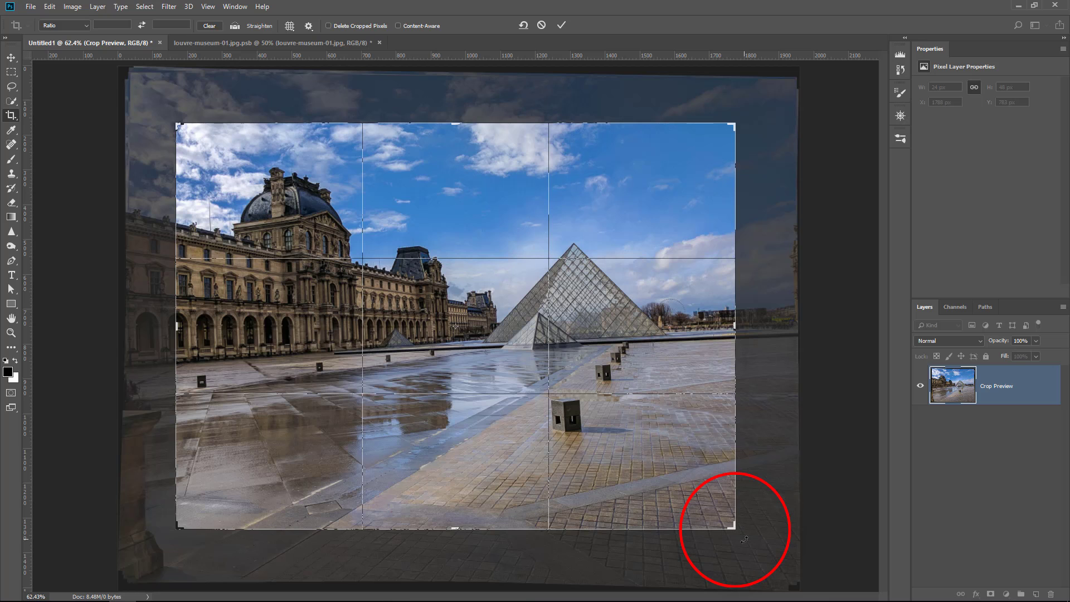
left_click_drag(743, 539, 737, 541)
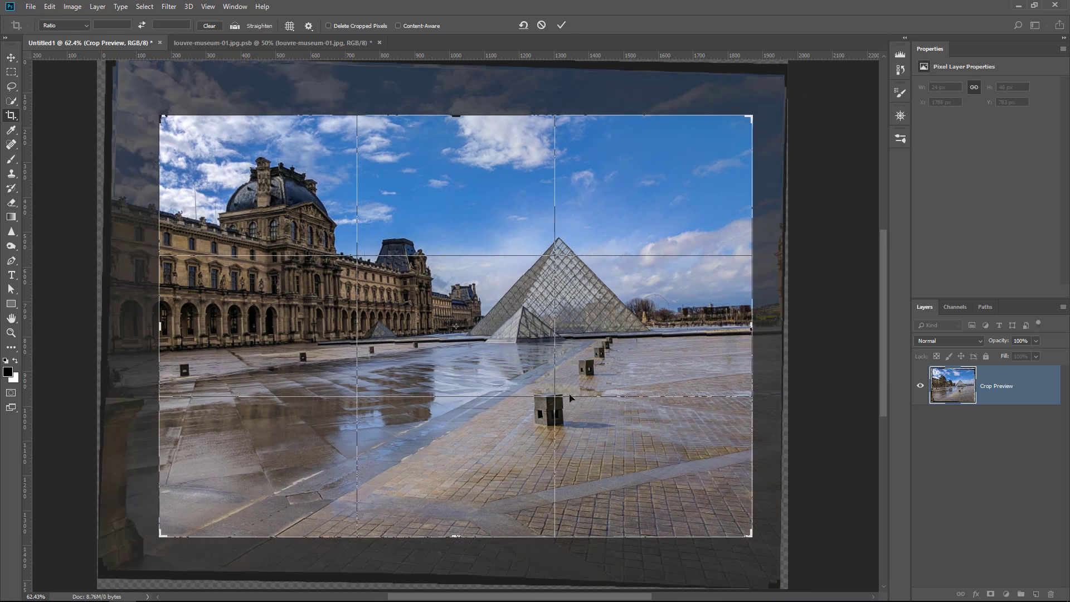
left_click_drag(631, 376, 626, 371)
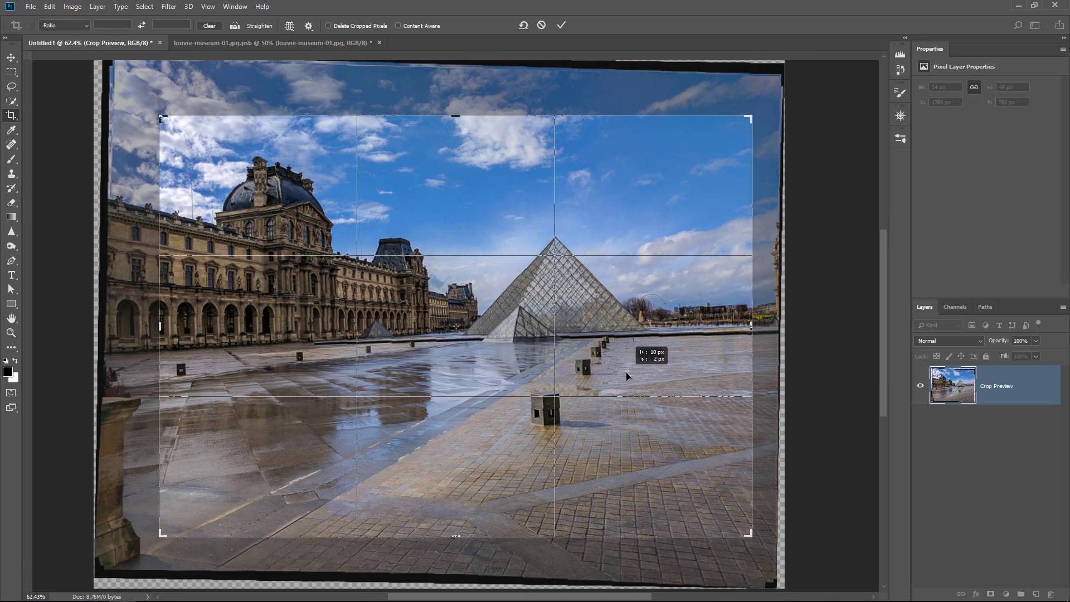